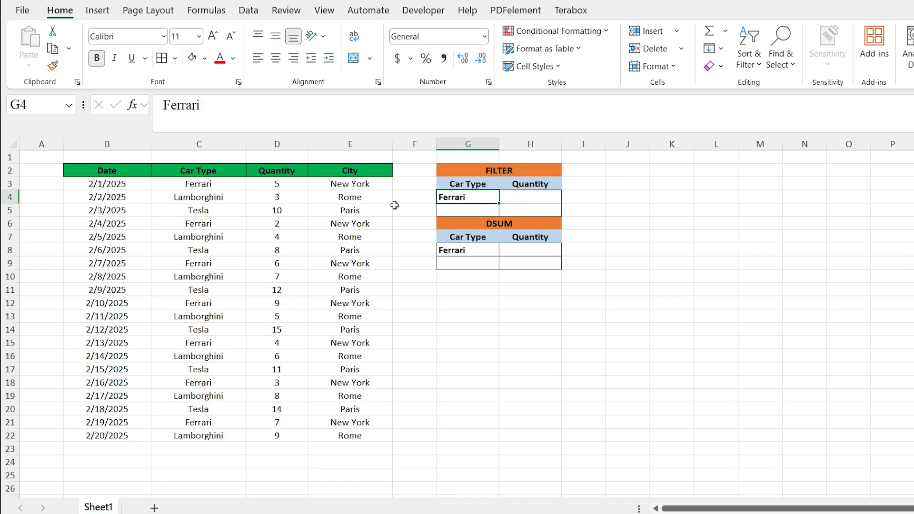
# Turn on filtering for the sales table and filter the Car Type column to show only Ferrari
pyautogui.moveTo(291, 184); pyautogui.dragTo(287, 432)
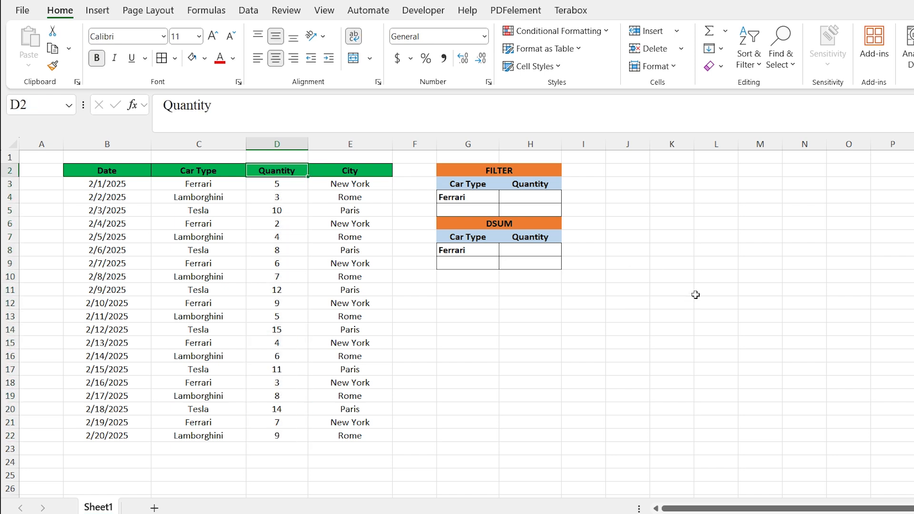
pyautogui.click(749, 58)
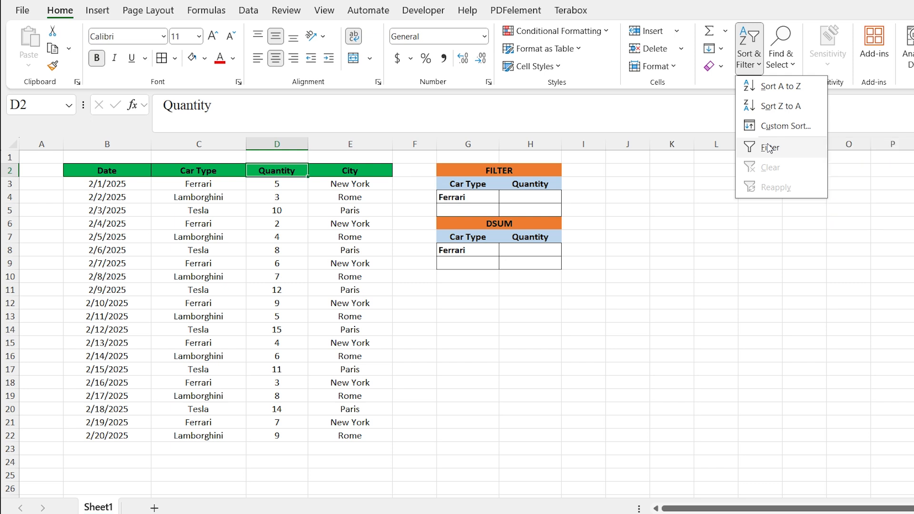
pyautogui.click(770, 148)
pyautogui.click(240, 171)
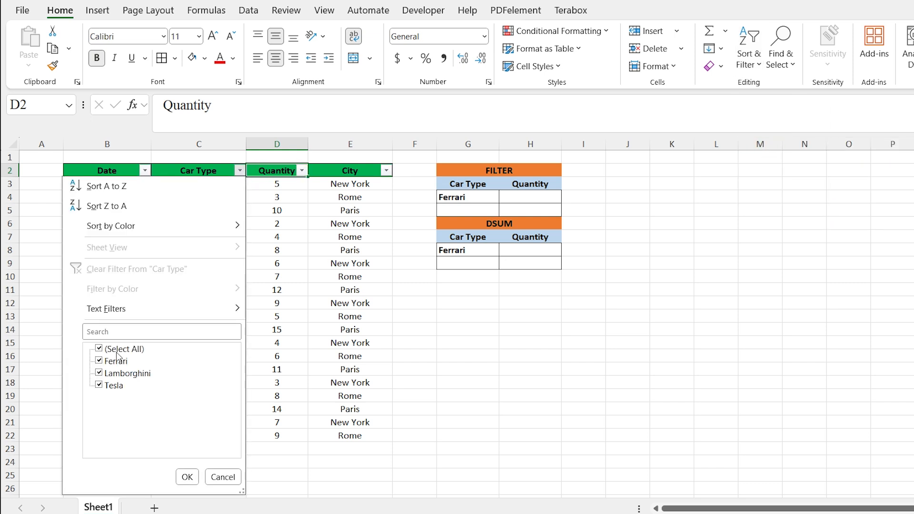
pyautogui.click(118, 355)
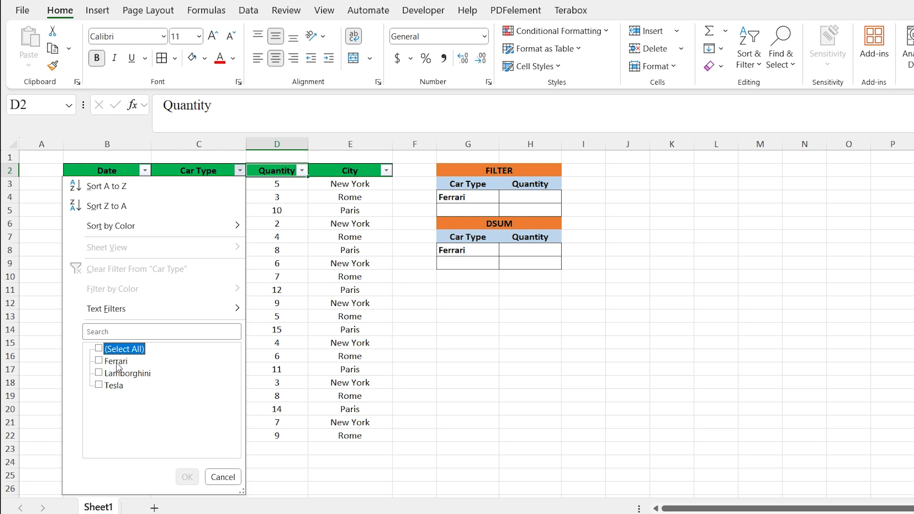
pyautogui.click(116, 361)
pyautogui.click(187, 476)
# Enter a SUM formula in D24 totalling the visible Quantity cells D3:D21
pyautogui.click(273, 286)
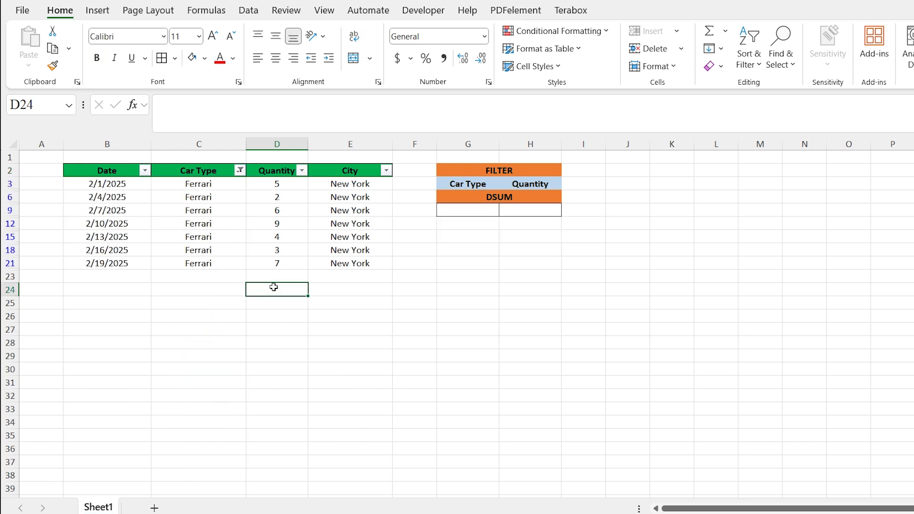
pyautogui.doubleClick(274, 287)
pyautogui.write('=')
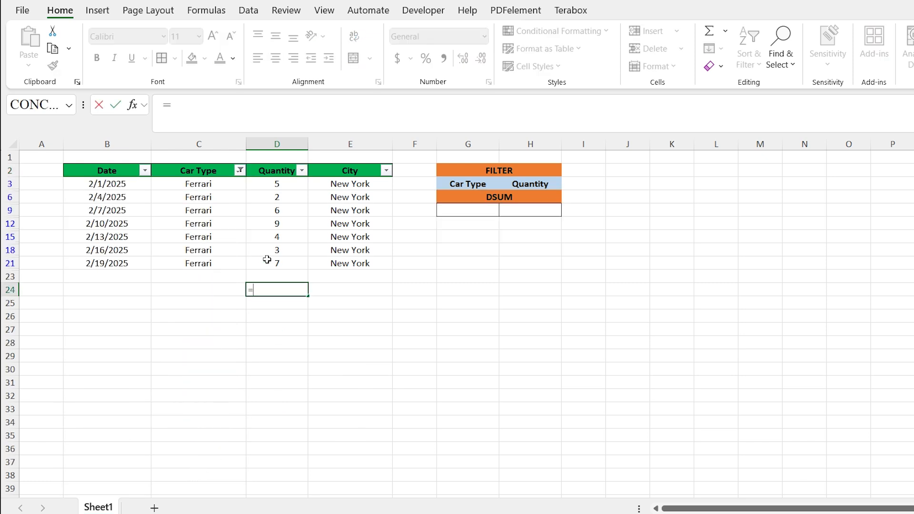
pyautogui.write('sum')
pyautogui.press('Tab')
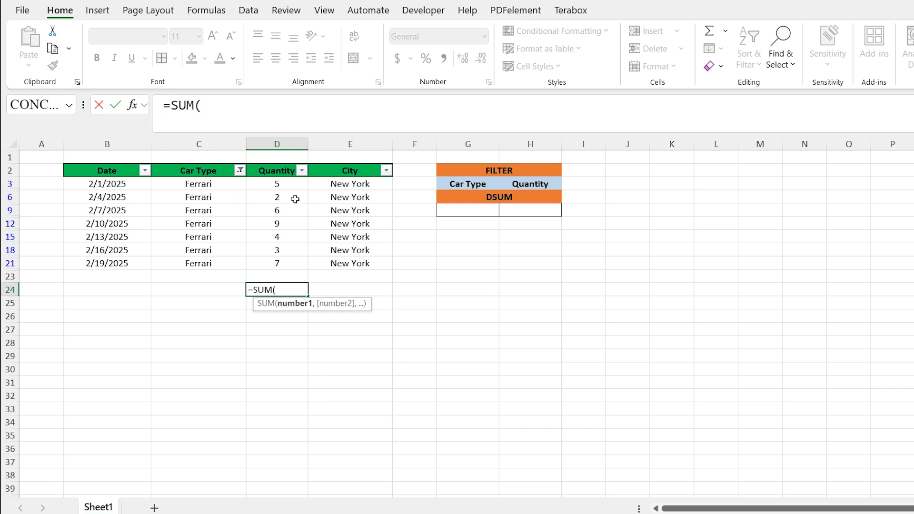
pyautogui.moveTo(288, 182); pyautogui.dragTo(281, 265)
pyautogui.press('Return')
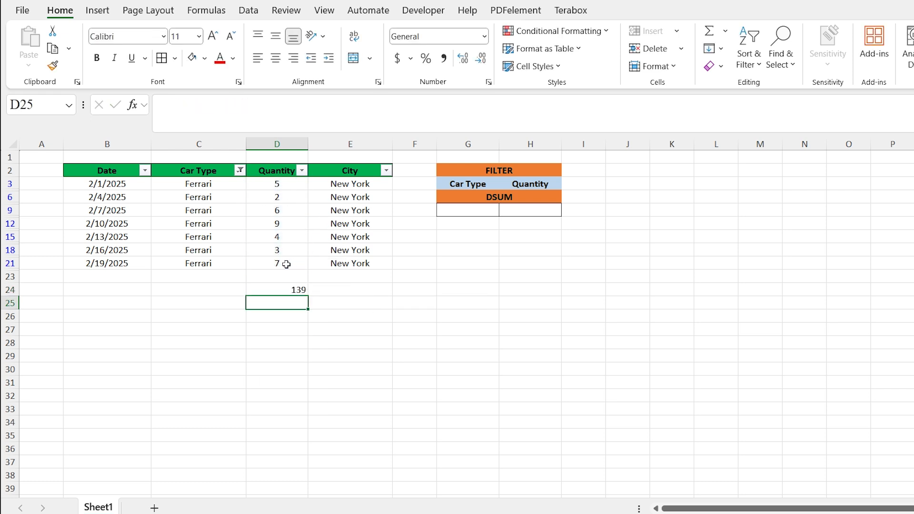
# Delete the filtered rows 3 to 21
pyautogui.moveTo(11, 264); pyautogui.dragTo(7, 183)
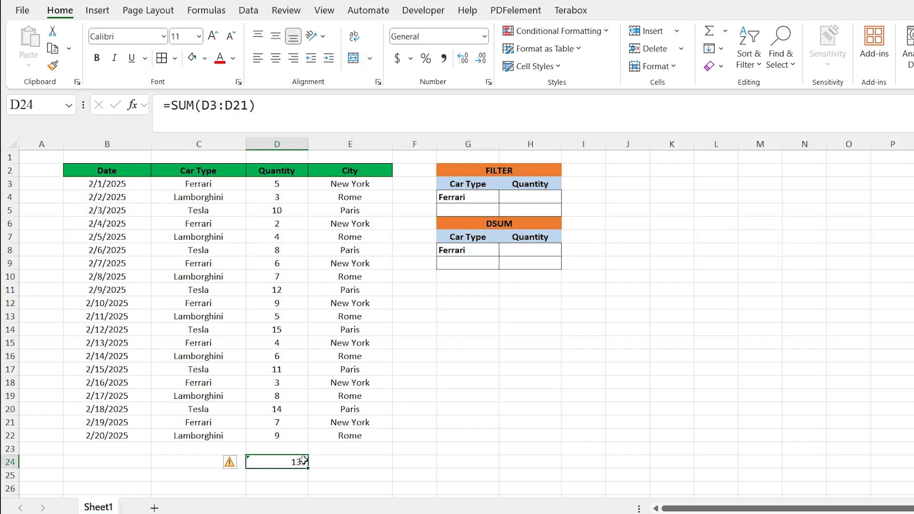
pyautogui.press('Delete')
pyautogui.click(618, 332)
# Start a DSUM formula in H8, next to the Ferrari criterion
pyautogui.click(528, 245)
pyautogui.write('=')
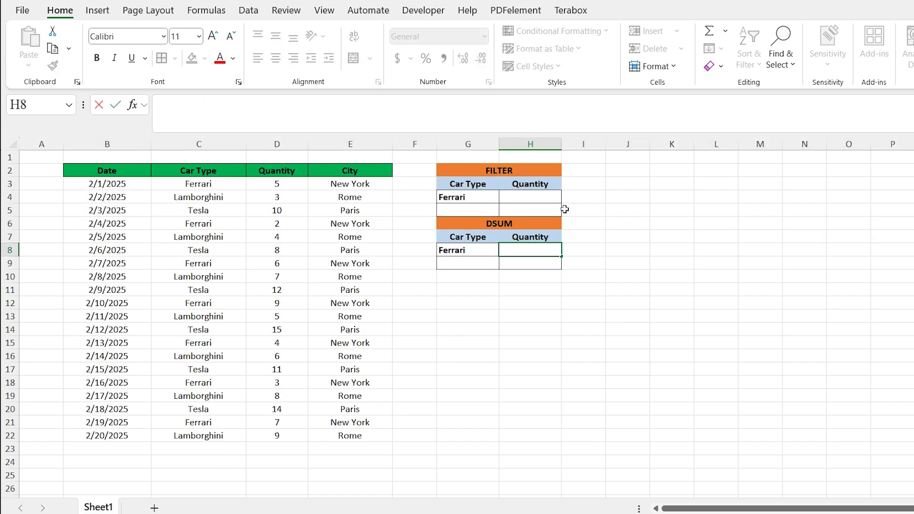
pyautogui.write('ds')
pyautogui.press('Down')
pyautogui.press('Down')
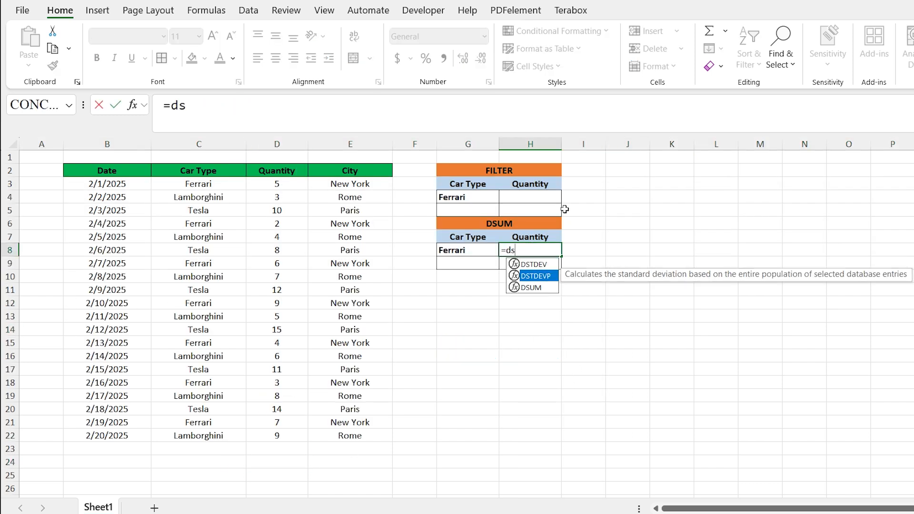
pyautogui.press('Tab')
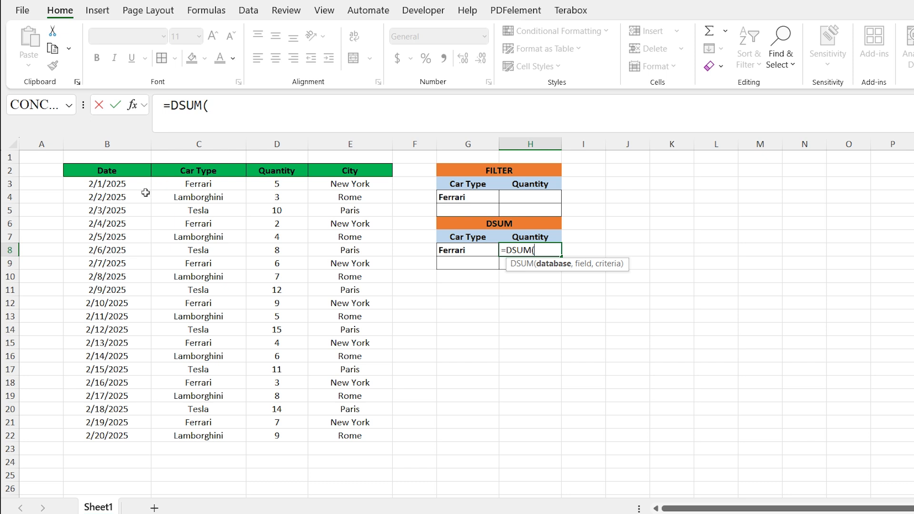
# Complete the DSUM with database B2:E22, field D2 and criteria range G7:G8
pyautogui.moveTo(119, 180); pyautogui.dragTo(347, 435)
pyautogui.write(',')
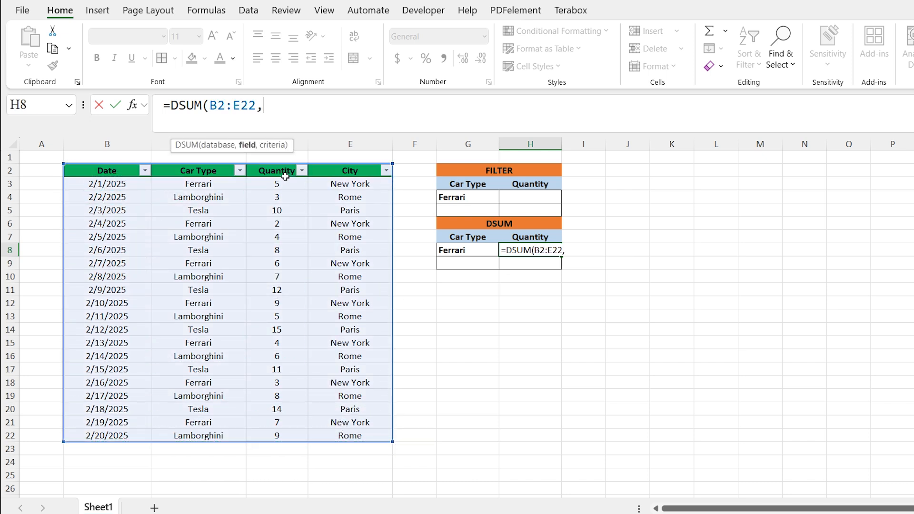
pyautogui.click(273, 170)
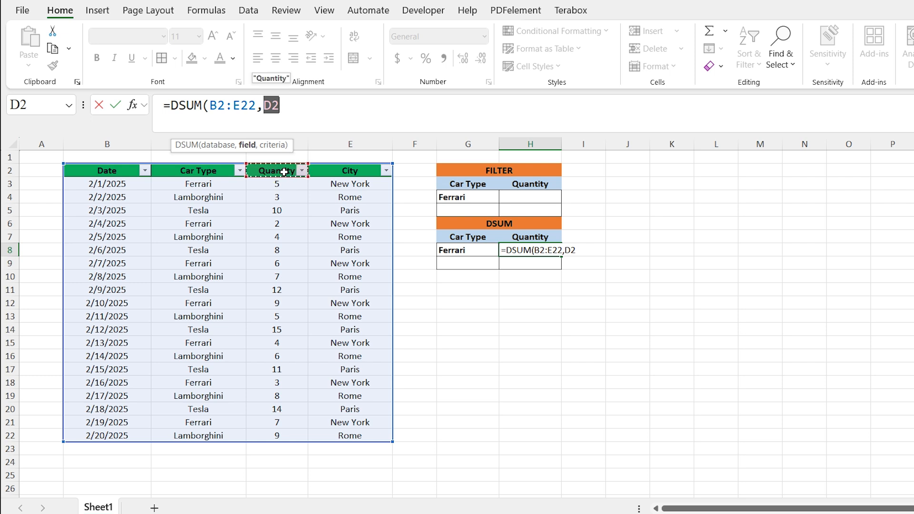
pyautogui.write(',')
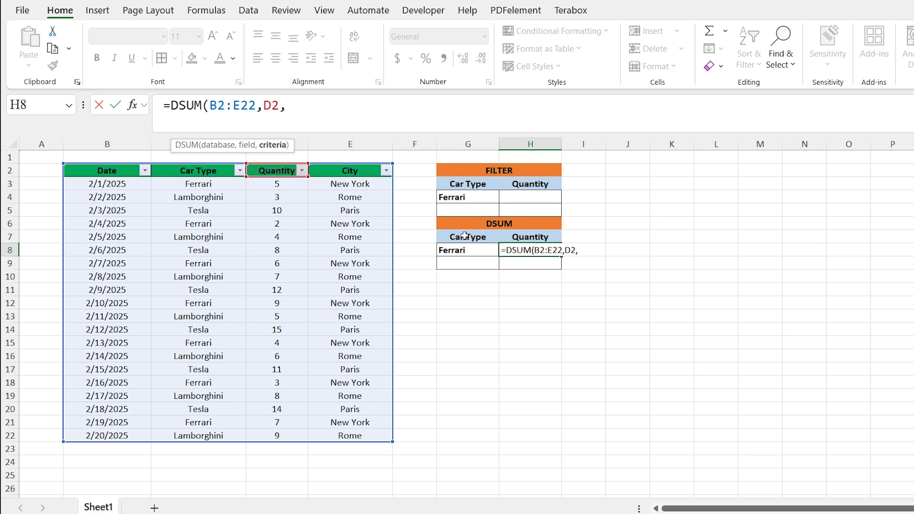
pyautogui.click(464, 235)
pyautogui.write(':')
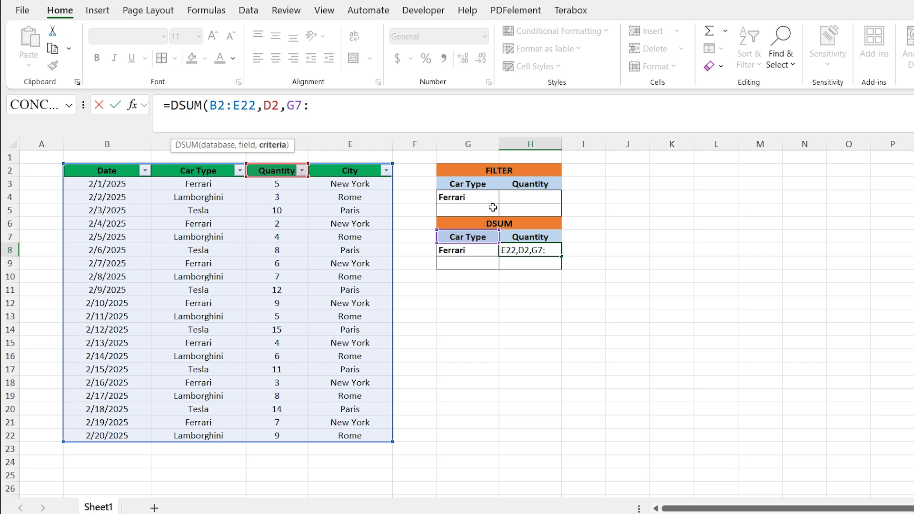
pyautogui.click(480, 250)
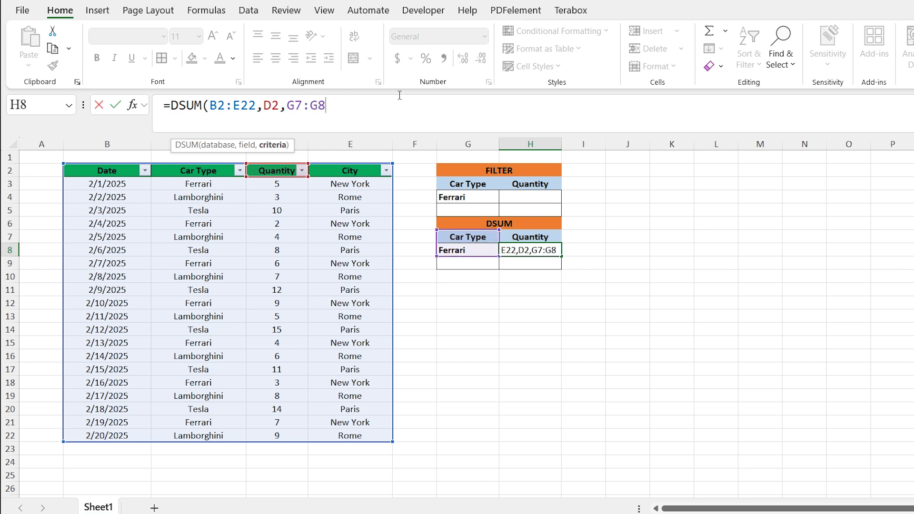
pyautogui.write(')')
pyautogui.press('Return')
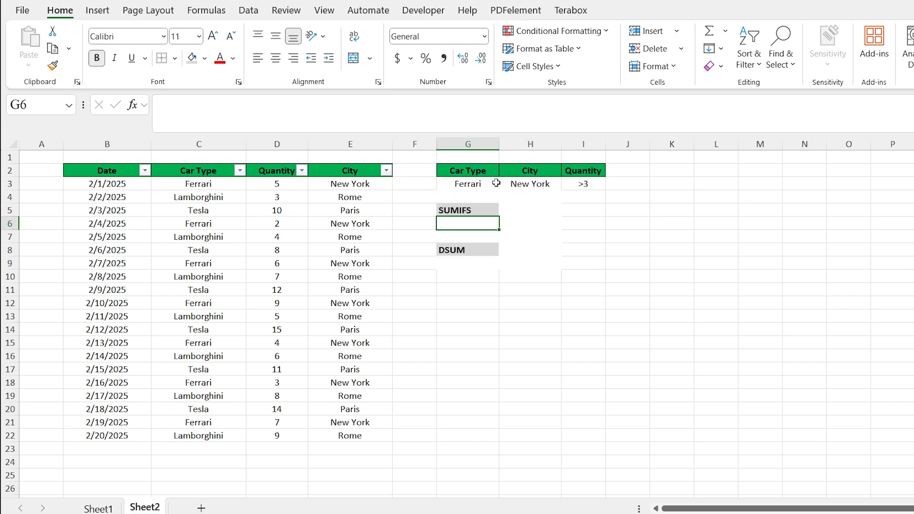
# On Sheet2, review the criteria cells G3, H3 and I3, then start a SUMIFS formula in G6
pyautogui.click(495, 183)
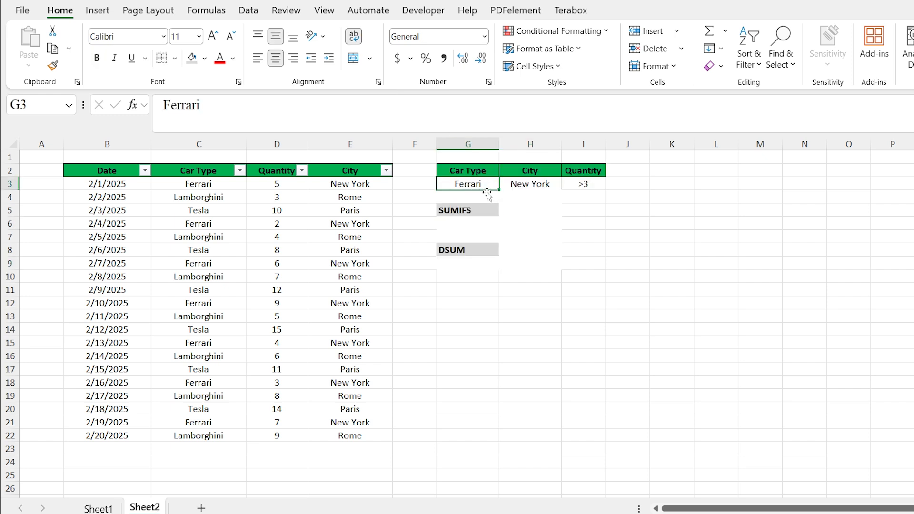
pyautogui.click(534, 187)
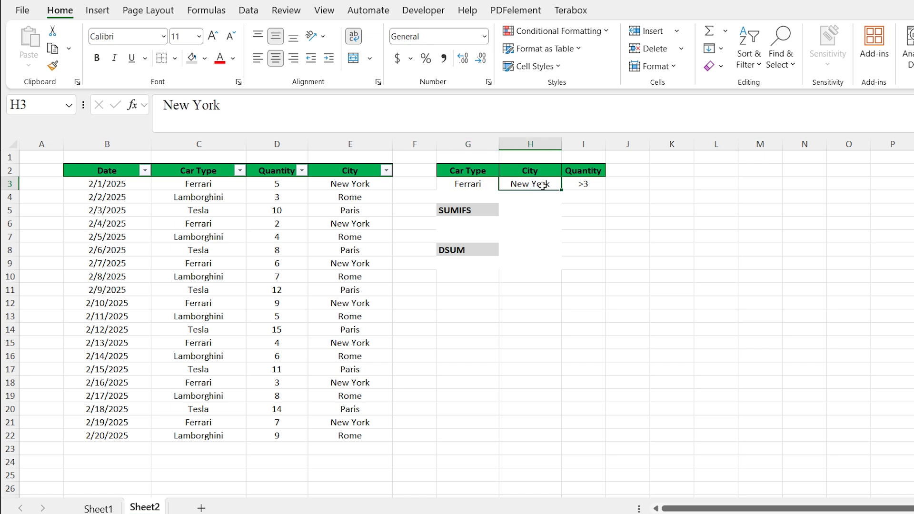
pyautogui.click(583, 186)
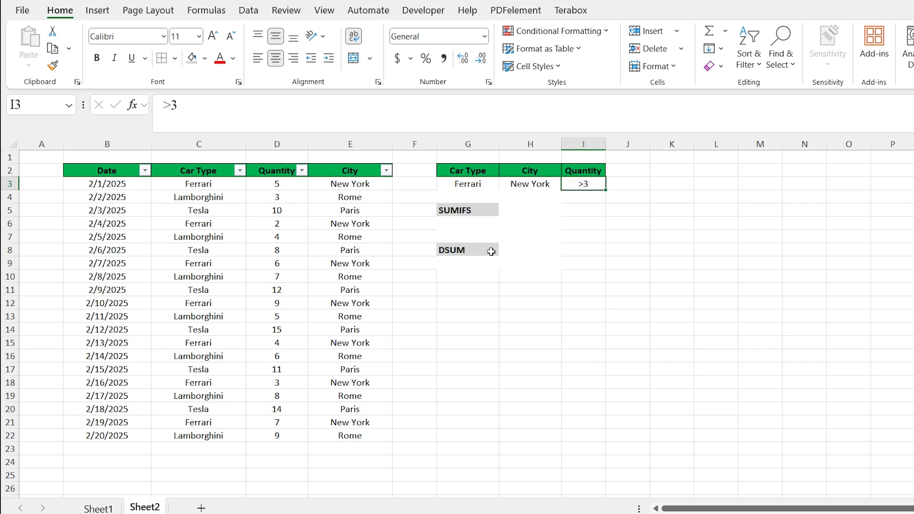
pyautogui.click(477, 227)
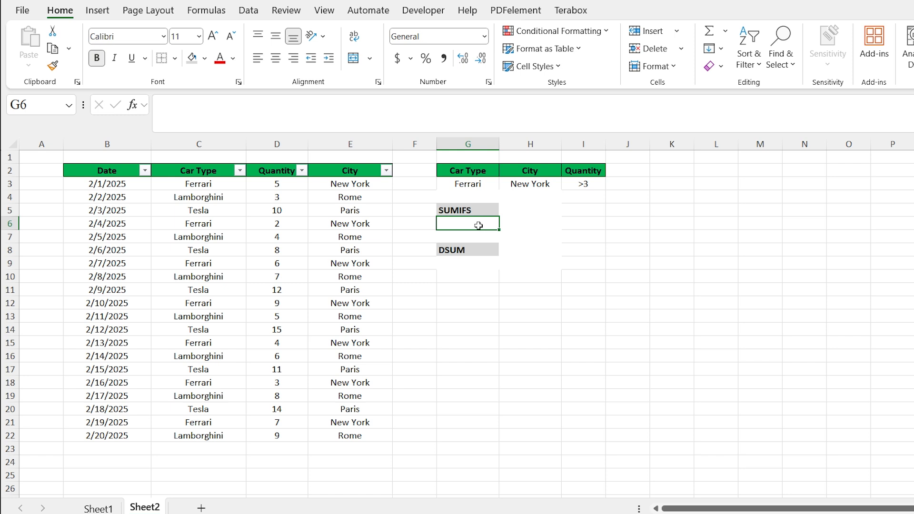
pyautogui.write('=')
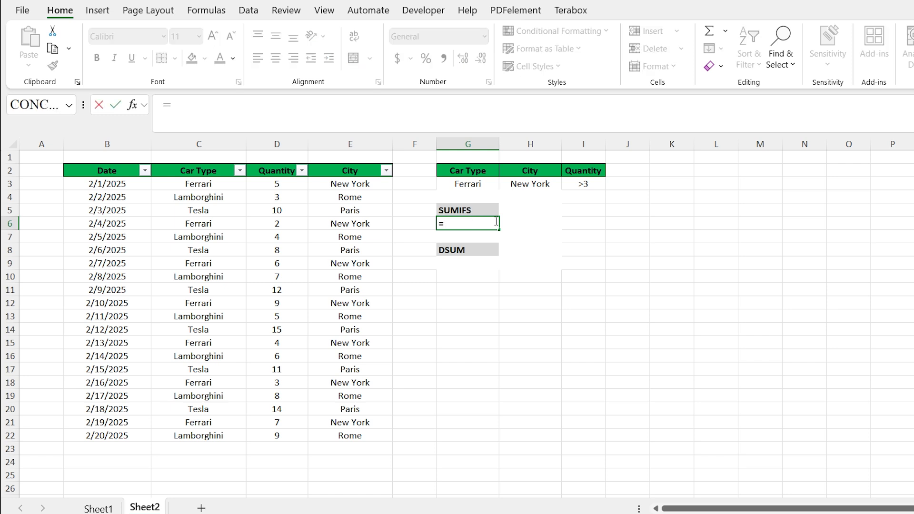
pyautogui.write('SU')
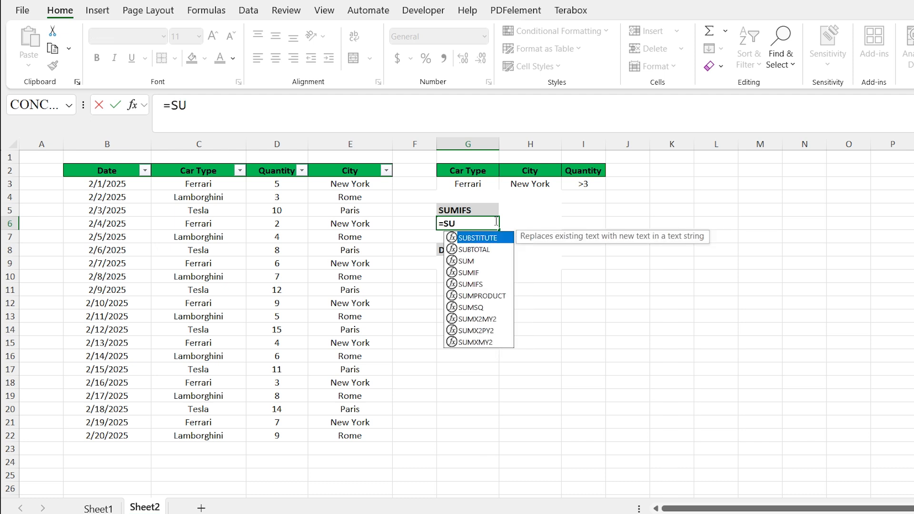
pyautogui.write('M')
pyautogui.press('Down')
pyautogui.press('Down')
pyautogui.press('Tab')
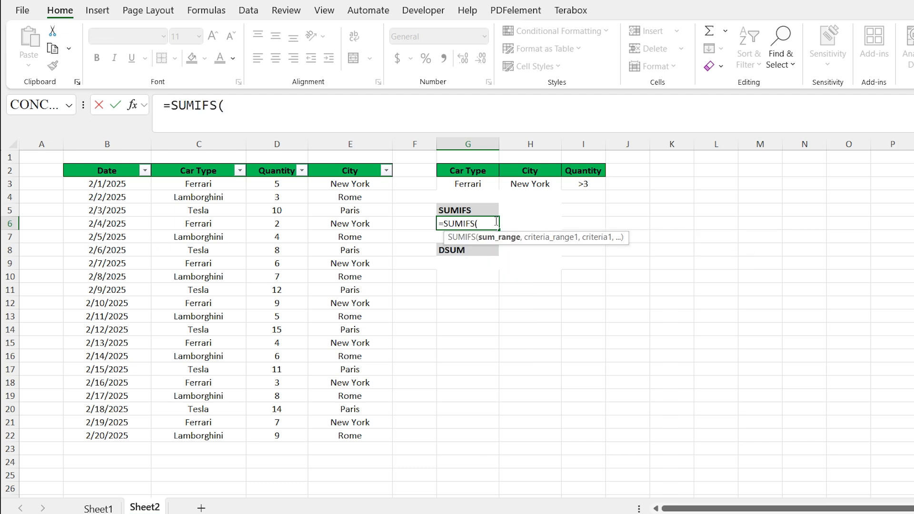
# Give SUMIFS the sum range D3:D22 and the first criterion C3:C22 matching G3
pyautogui.moveTo(275, 185); pyautogui.dragTo(297, 434)
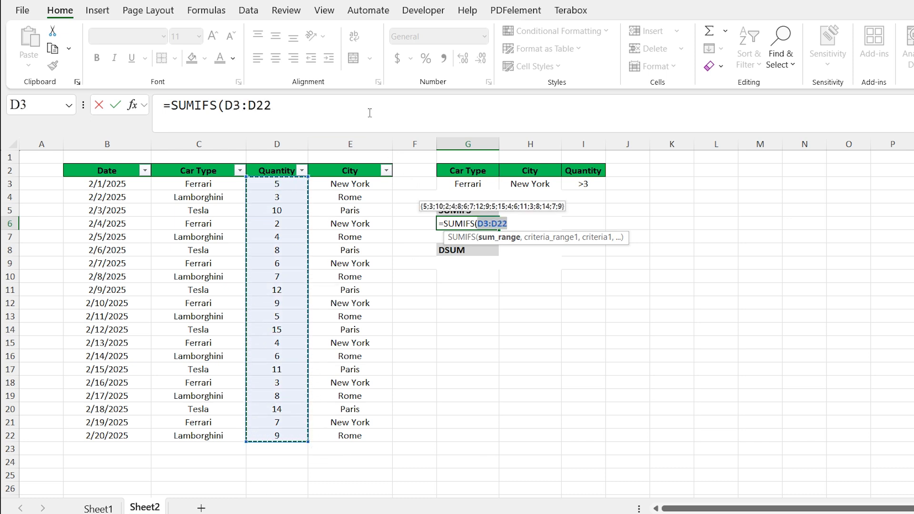
pyautogui.write(',')
pyautogui.moveTo(232, 188); pyautogui.dragTo(234, 428)
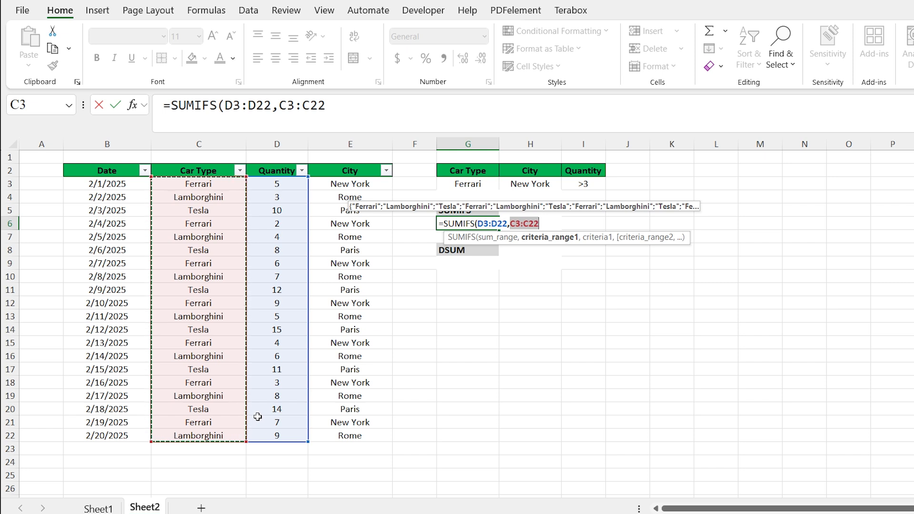
pyautogui.write(',')
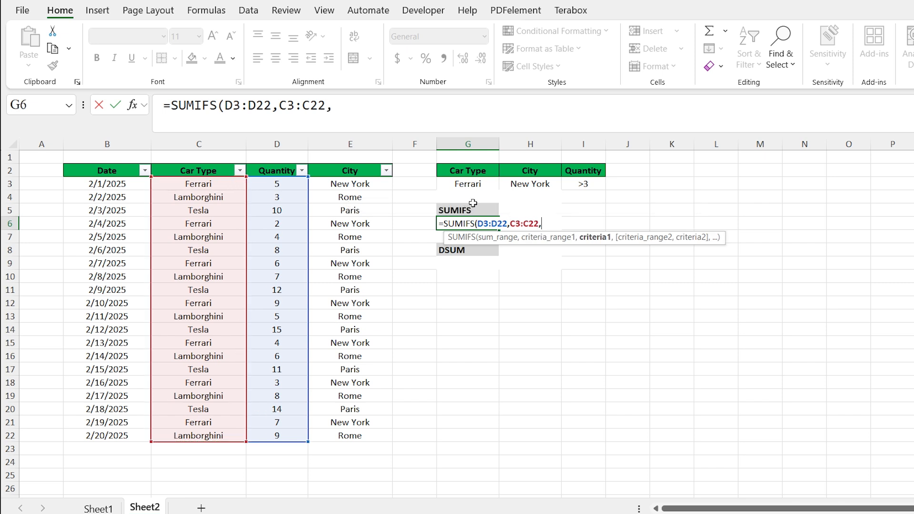
pyautogui.click(462, 182)
pyautogui.write(',')
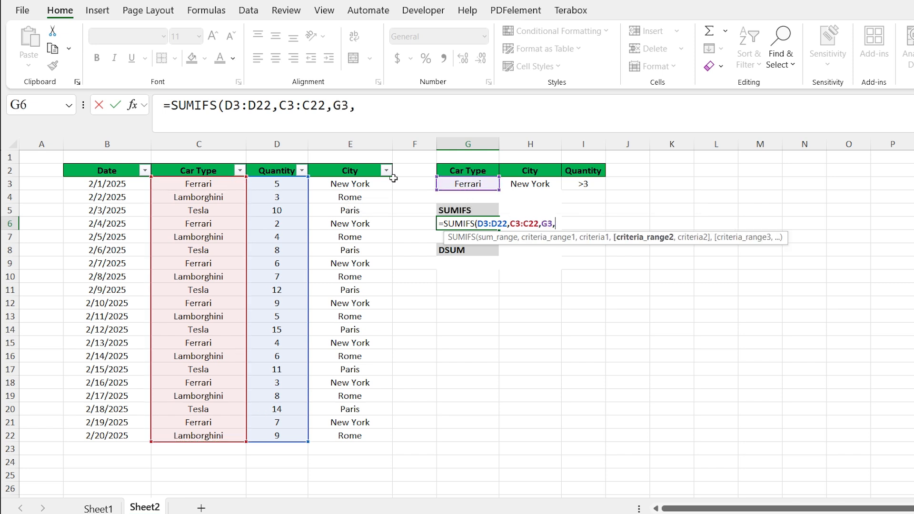
# Add criteria E3:E22 matching H3 and D3:D22 matching I3, and finish the SUMIFS formula
pyautogui.moveTo(374, 184); pyautogui.dragTo(350, 437)
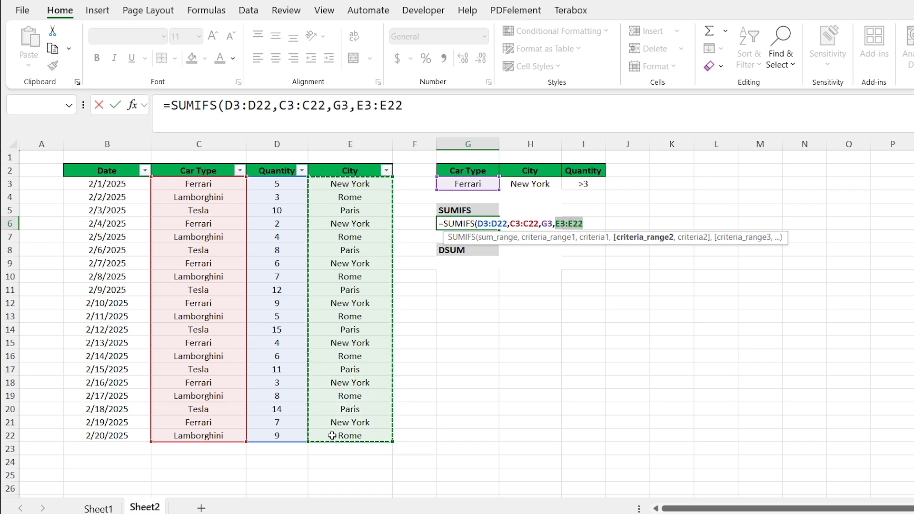
pyautogui.write(',')
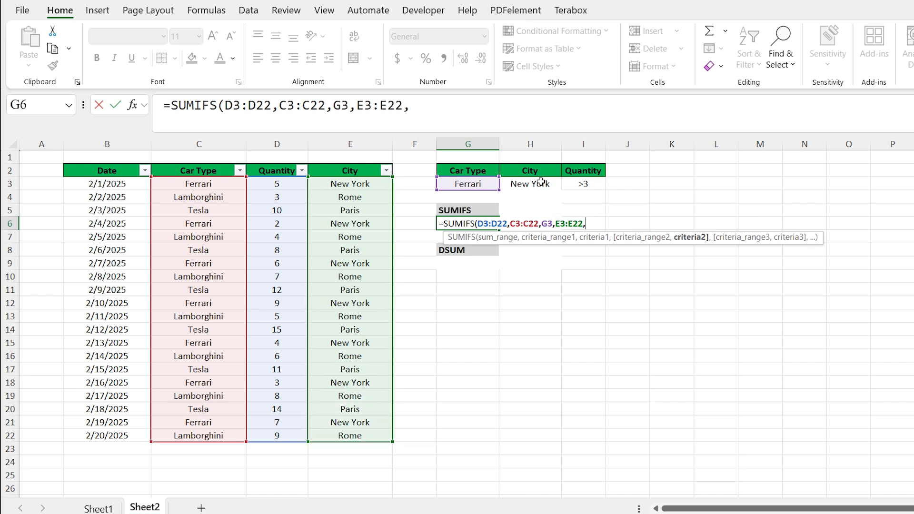
pyautogui.click(541, 182)
pyautogui.write(',')
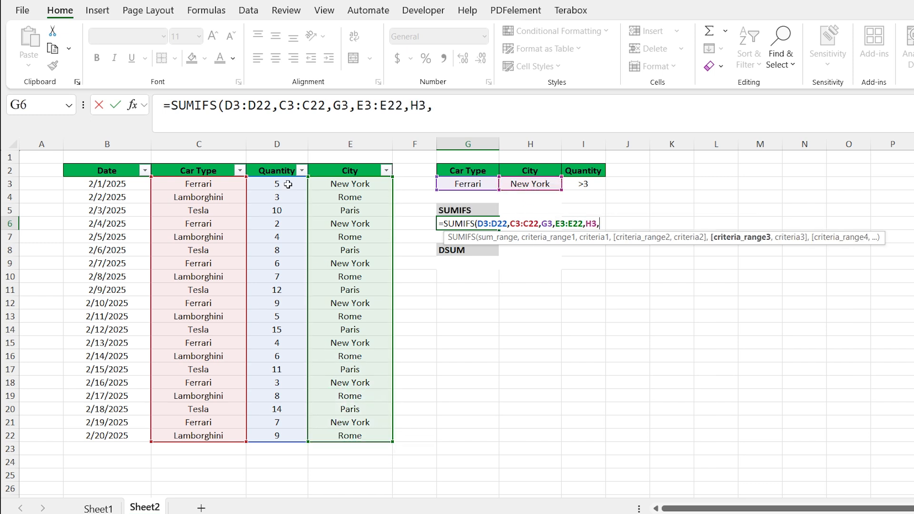
pyautogui.moveTo(292, 184); pyautogui.dragTo(279, 435)
pyautogui.write(',')
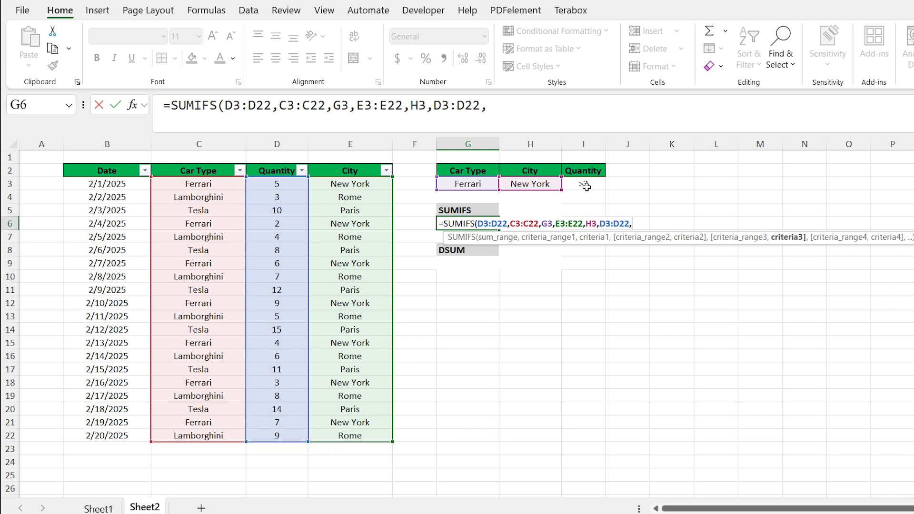
pyautogui.click(584, 185)
pyautogui.press('Return')
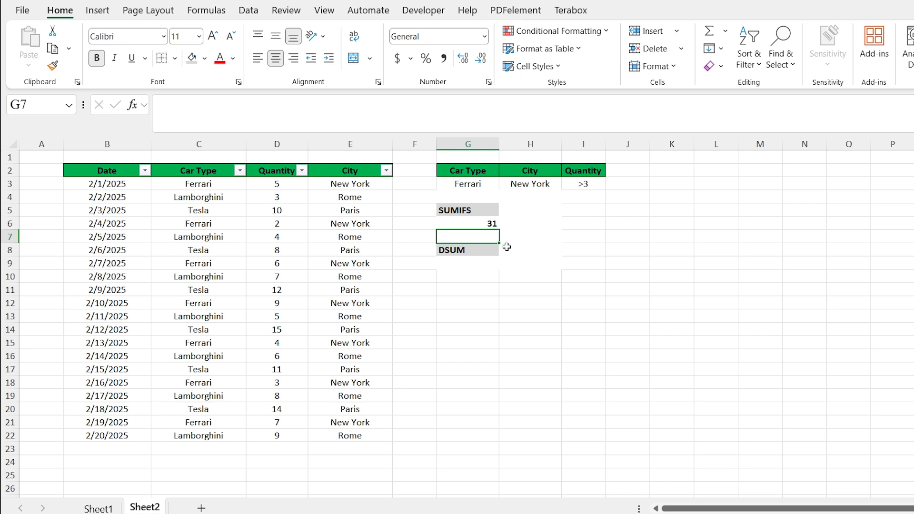
# On Sheet2, enter a DSUM formula in G9 with database B2:E22, field D2 and criteria range G2:I3
pyautogui.click(472, 262)
pyautogui.write('=')
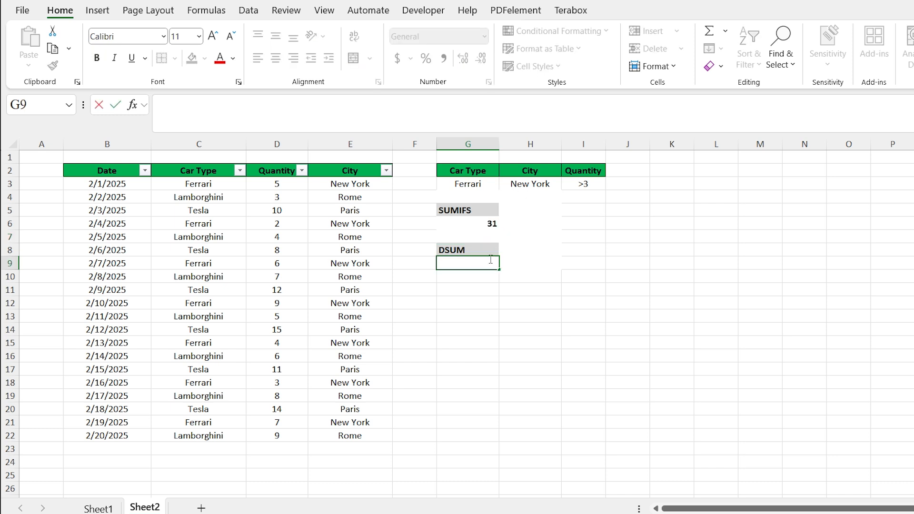
pyautogui.write('DSUM(')
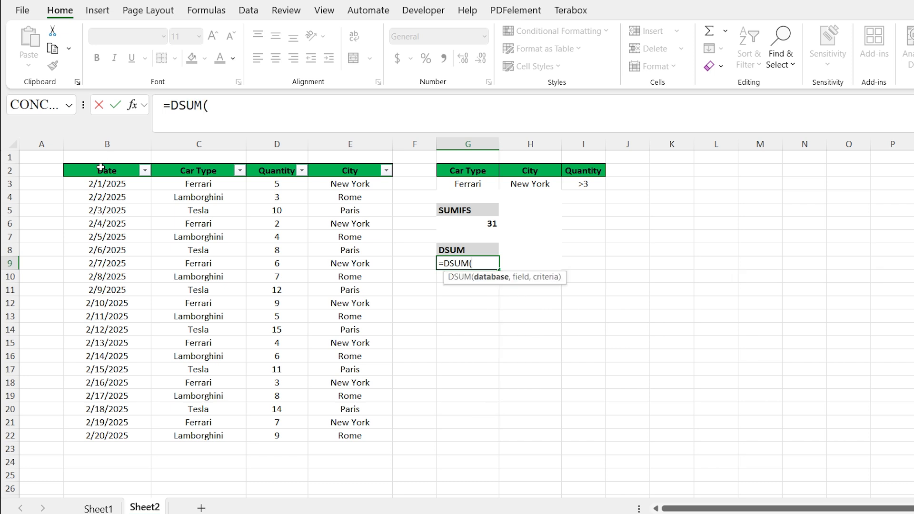
pyautogui.moveTo(101, 167); pyautogui.dragTo(355, 434)
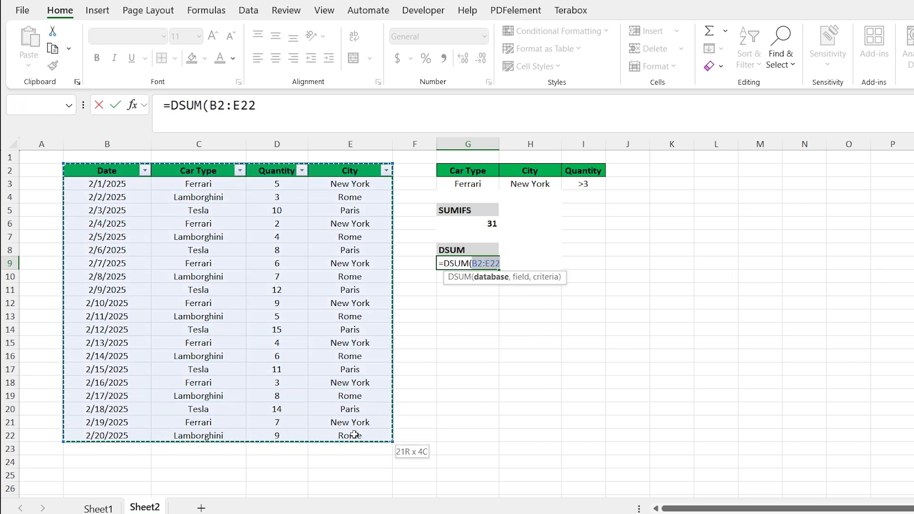
pyautogui.write(',')
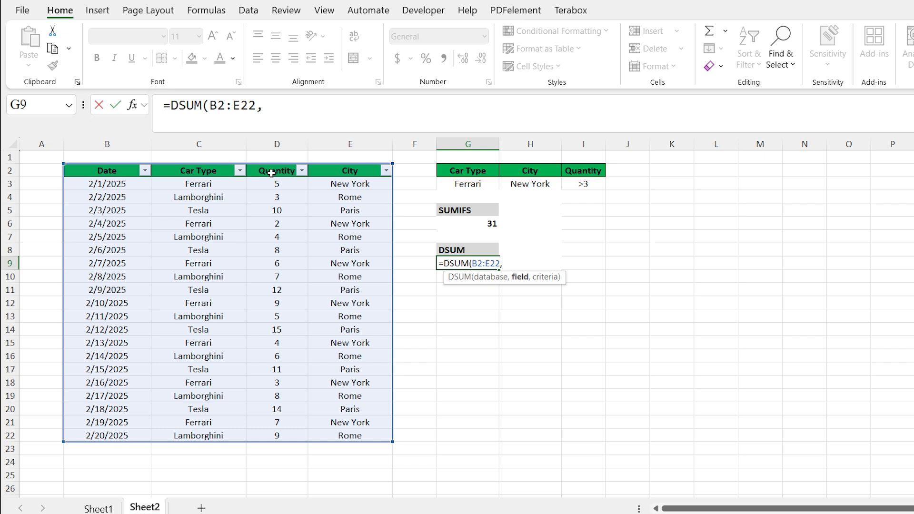
pyautogui.click(271, 173)
pyautogui.write(',')
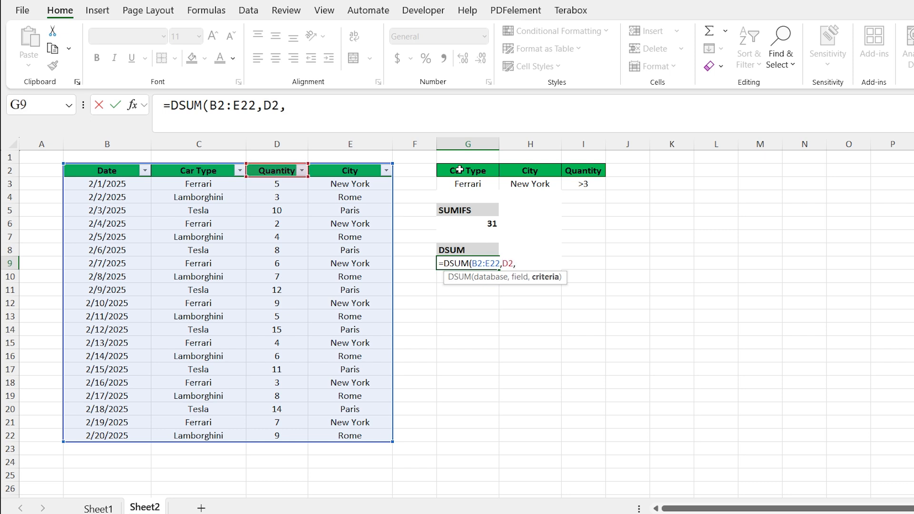
pyautogui.moveTo(459, 170); pyautogui.dragTo(590, 183)
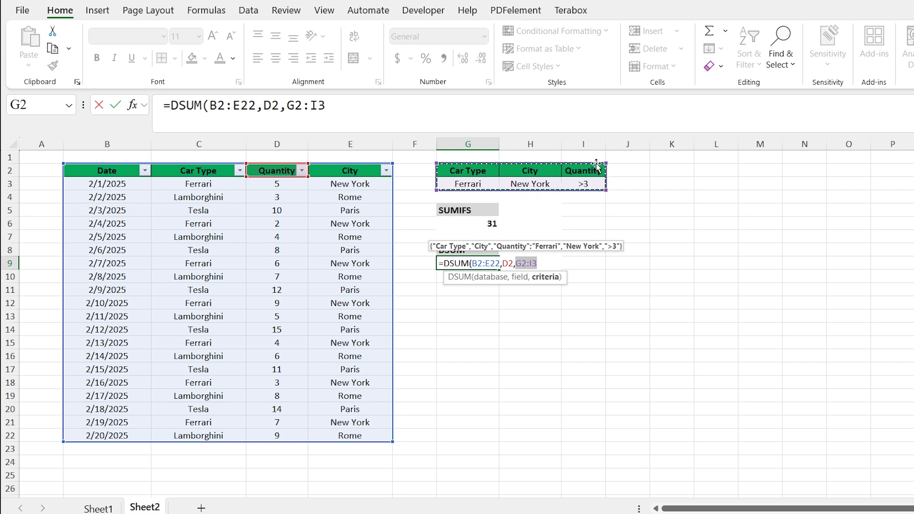
pyautogui.press('Return')
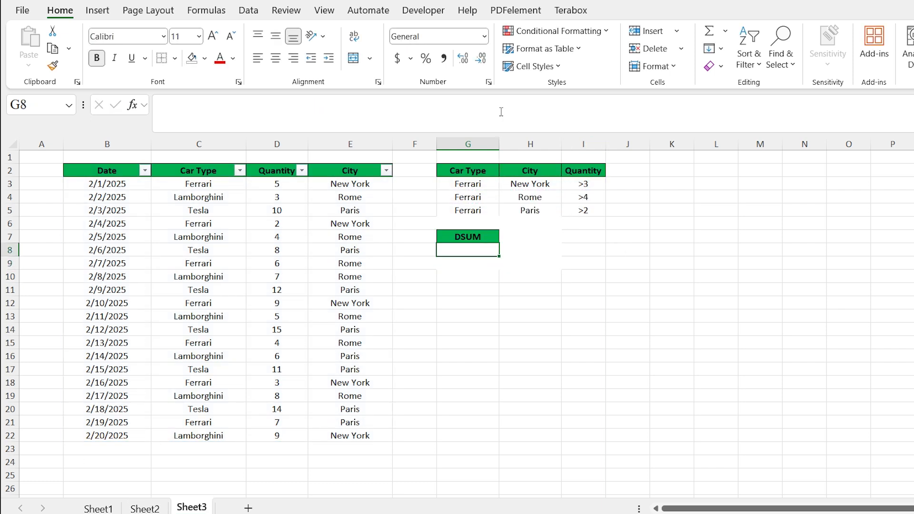
# On Sheet3, review the three Ferrari criteria rows in G3:I5
pyautogui.click(495, 187)
pyautogui.moveTo(495, 187); pyautogui.dragTo(579, 179)
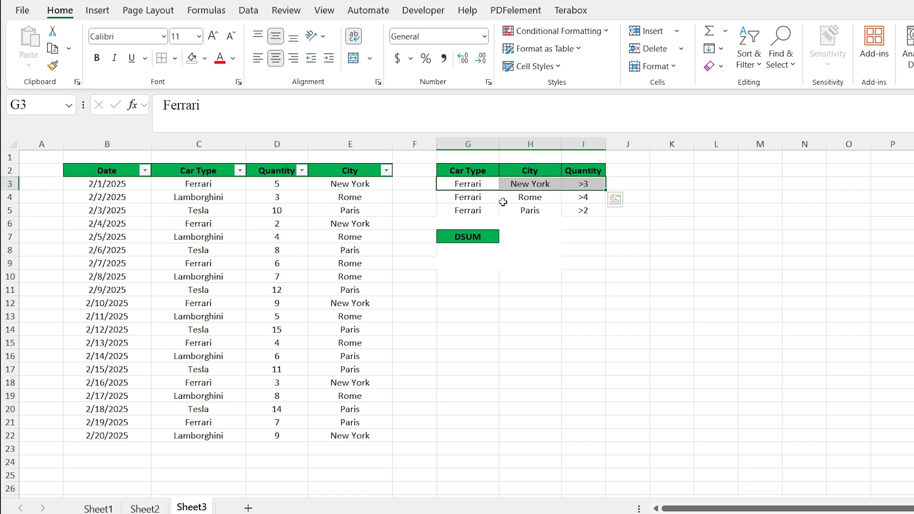
pyautogui.click(484, 200)
pyautogui.moveTo(488, 199); pyautogui.dragTo(587, 199)
pyautogui.moveTo(468, 215); pyautogui.dragTo(593, 208)
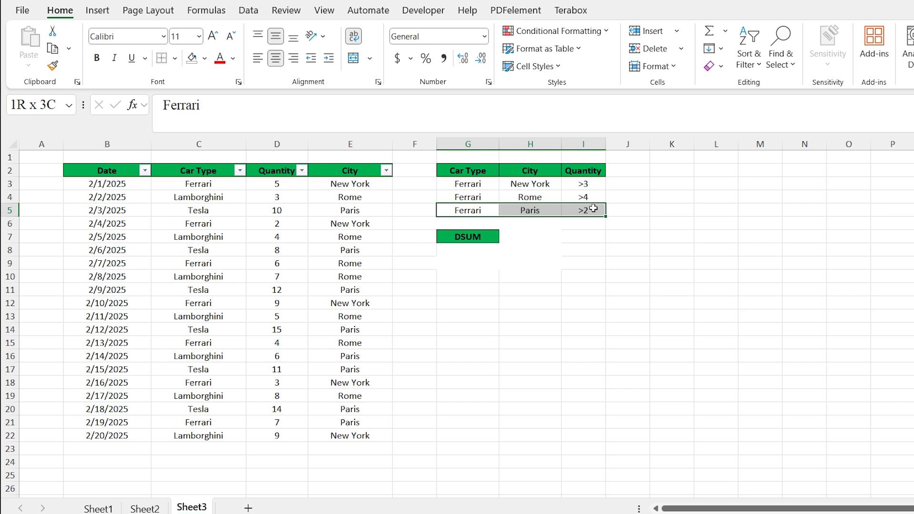
pyautogui.moveTo(593, 208); pyautogui.dragTo(593, 208)
# Start a DSUM formula in G8 and give it the database range B2:E22
pyautogui.click(454, 249)
pyautogui.write('=DS')
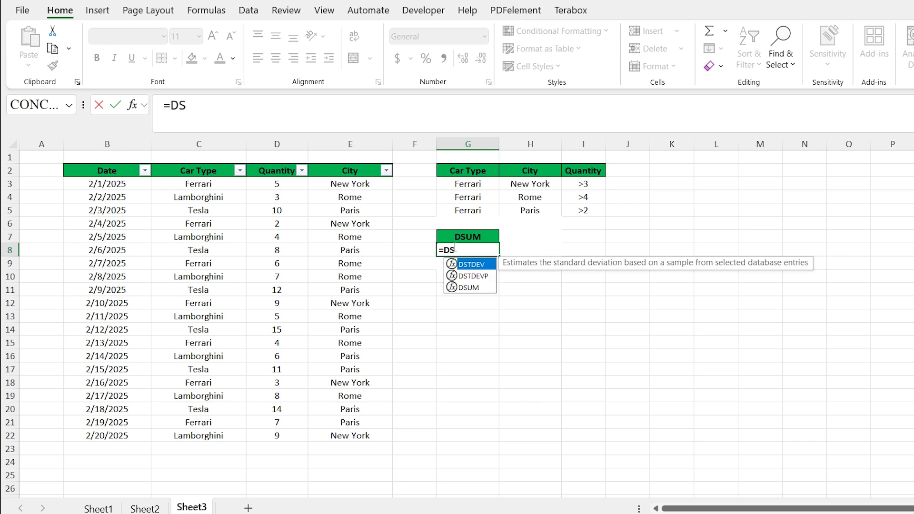
pyautogui.press('Down')
pyautogui.press('Down')
pyautogui.press('Tab')
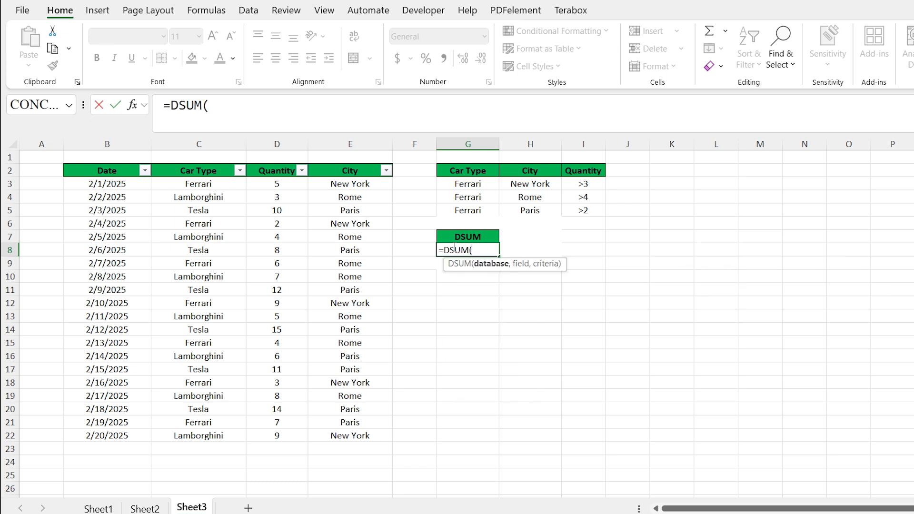
pyautogui.moveTo(107, 171); pyautogui.dragTo(345, 436)
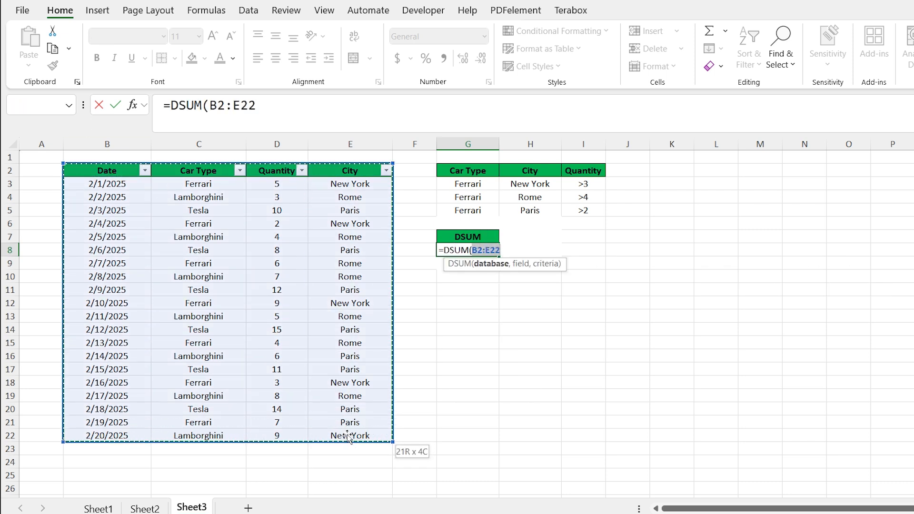
# Add field D2 and criteria range G2:I5, and finish the DSUM formula
pyautogui.write(',')
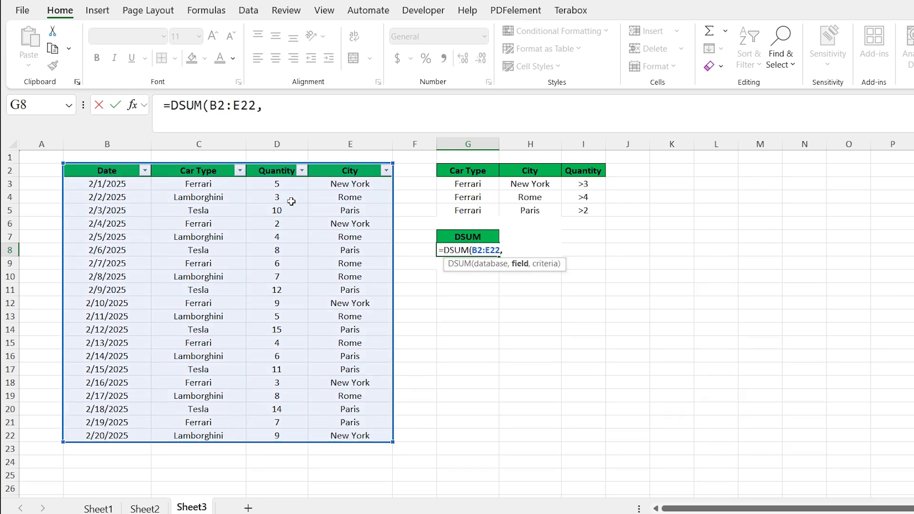
pyautogui.click(280, 171)
pyautogui.write(',')
pyautogui.moveTo(471, 171); pyautogui.dragTo(578, 211)
pyautogui.press('Return')
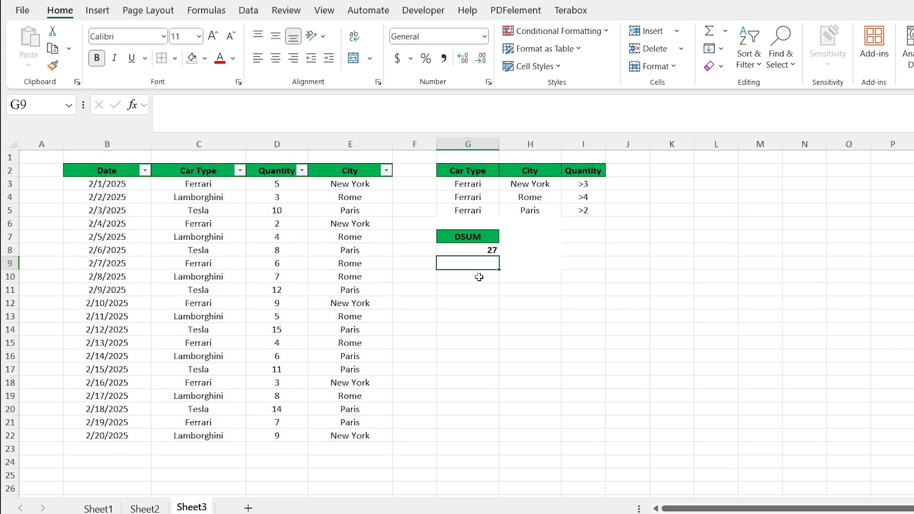
# On Sheet4, review the criteria cells for car type, city and the two date conditions
pyautogui.click(492, 250)
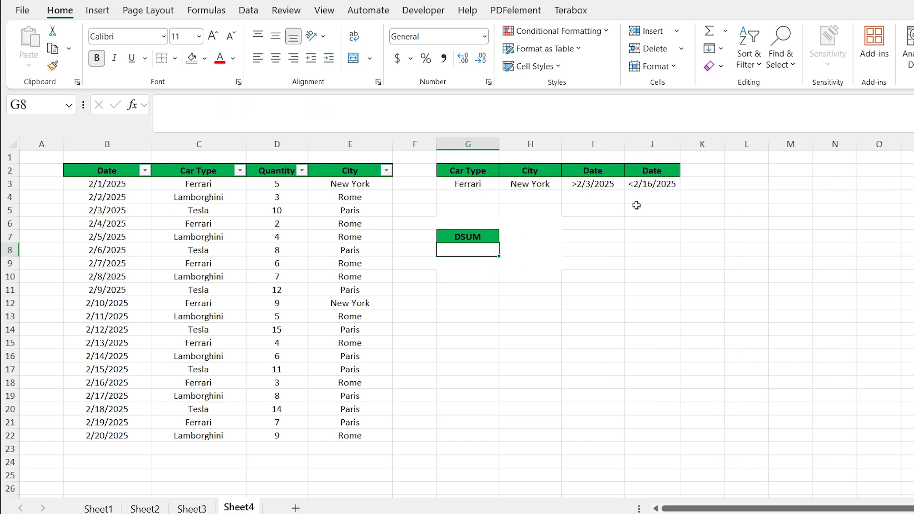
pyautogui.click(615, 182)
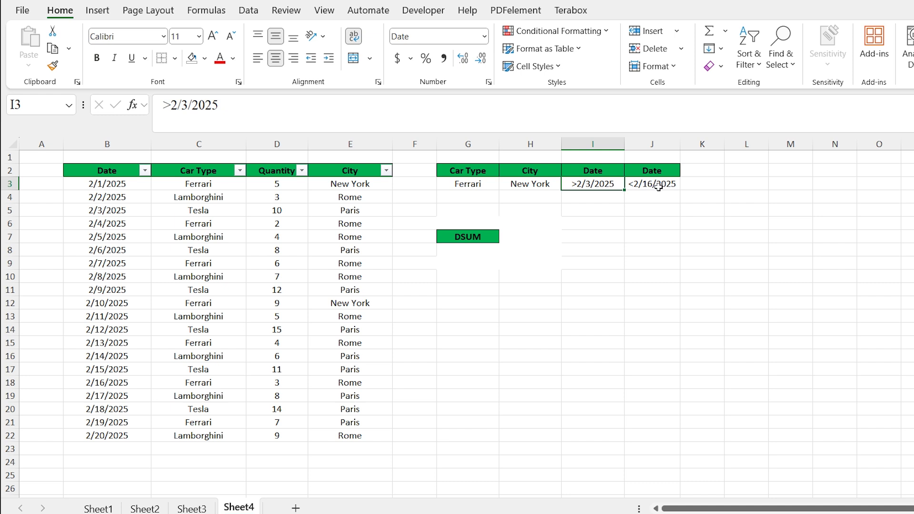
pyautogui.keyDown('shift'); pyautogui.click(659, 186); pyautogui.keyUp('shift')
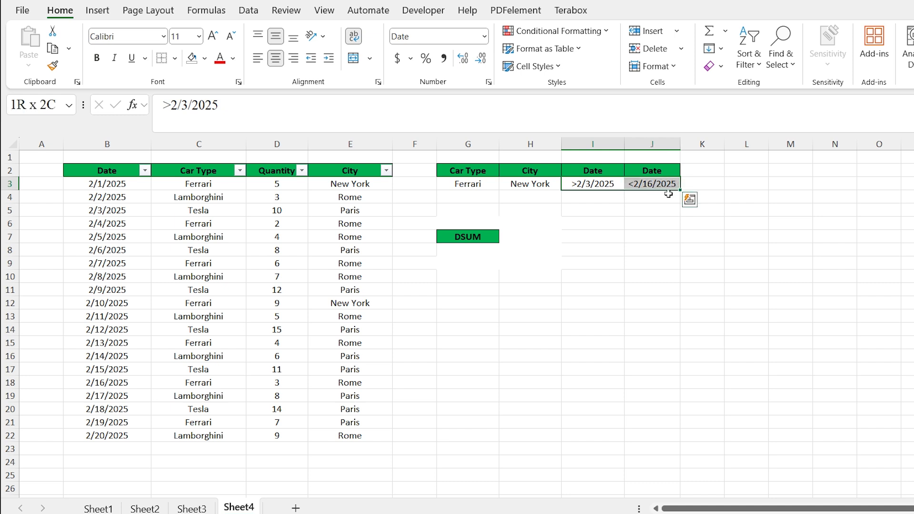
pyautogui.click(495, 185)
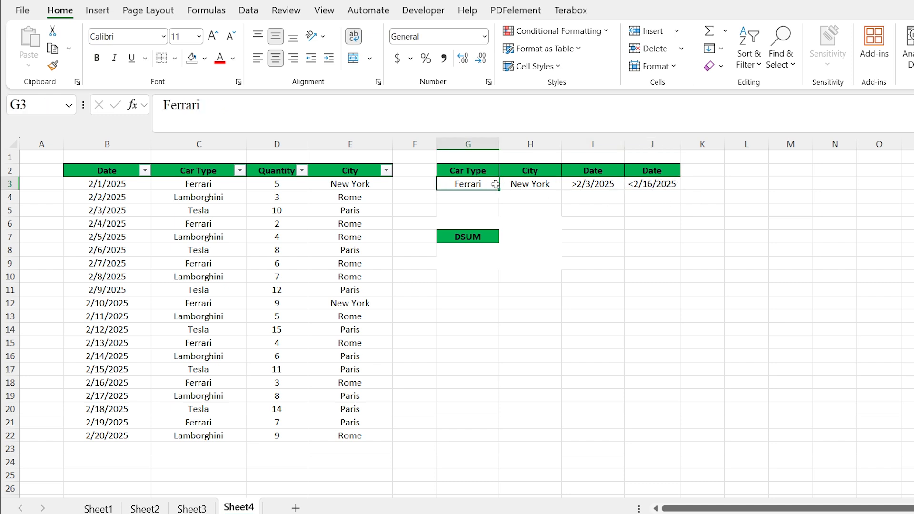
pyautogui.click(545, 189)
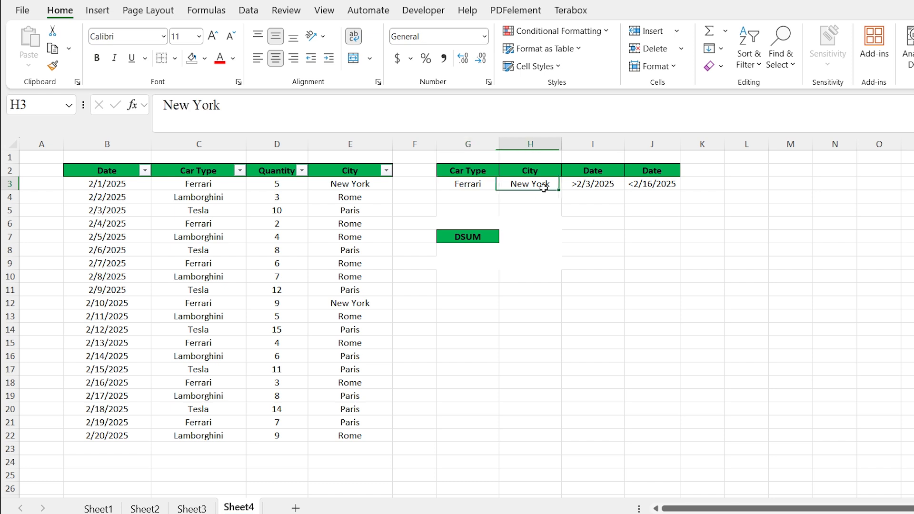
pyautogui.click(592, 186)
pyautogui.keyDown('shift'); pyautogui.click(656, 185); pyautogui.keyUp('shift')
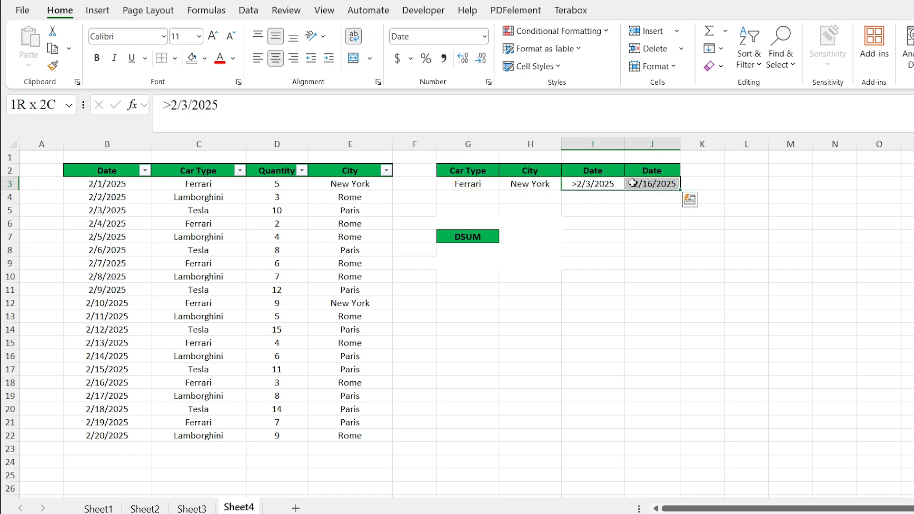
# Enter a DSUM formula in G8 with database B2:E22, field D2 and criteria range G2:J3
pyautogui.doubleClick(461, 249)
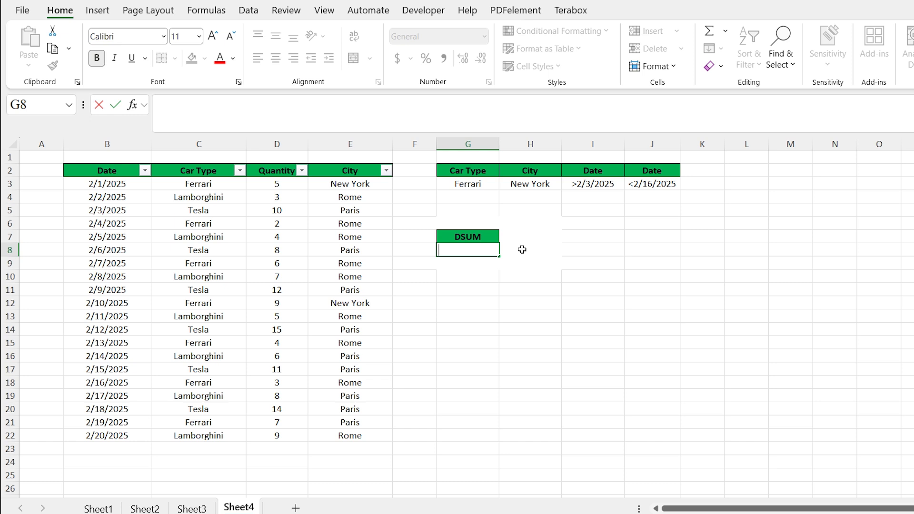
pyautogui.write('=DSUM(')
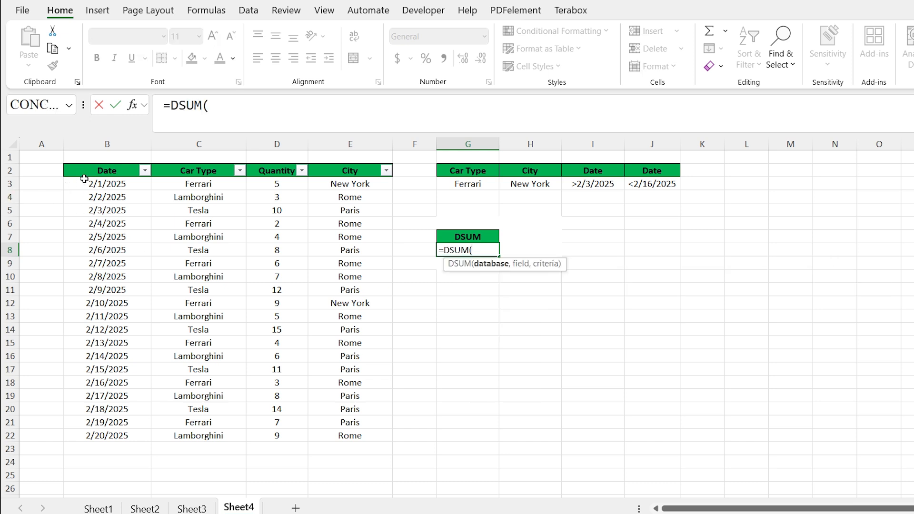
pyautogui.moveTo(84, 178); pyautogui.dragTo(381, 442)
pyautogui.write(',')
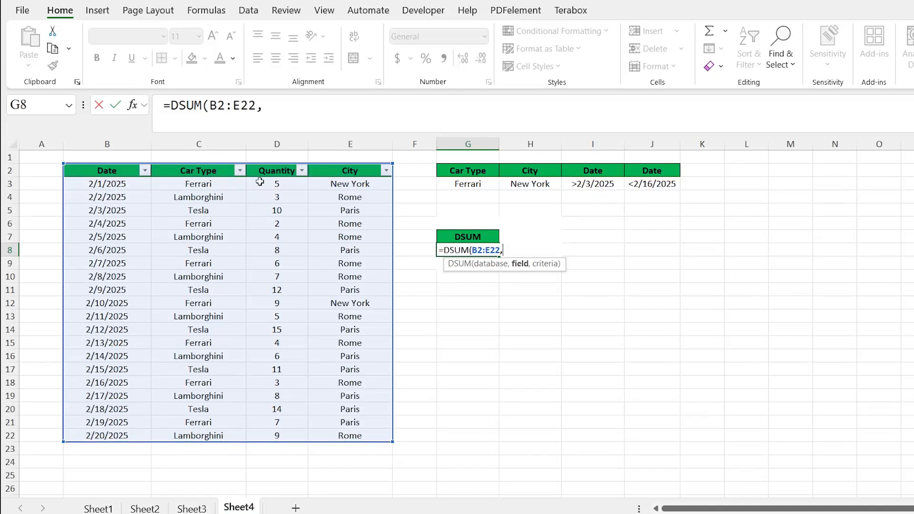
pyautogui.click(270, 171)
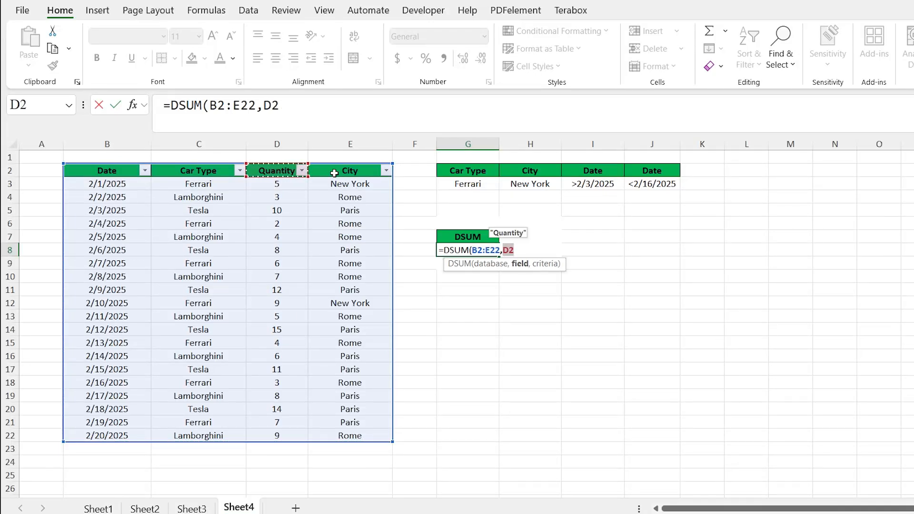
pyautogui.write(',')
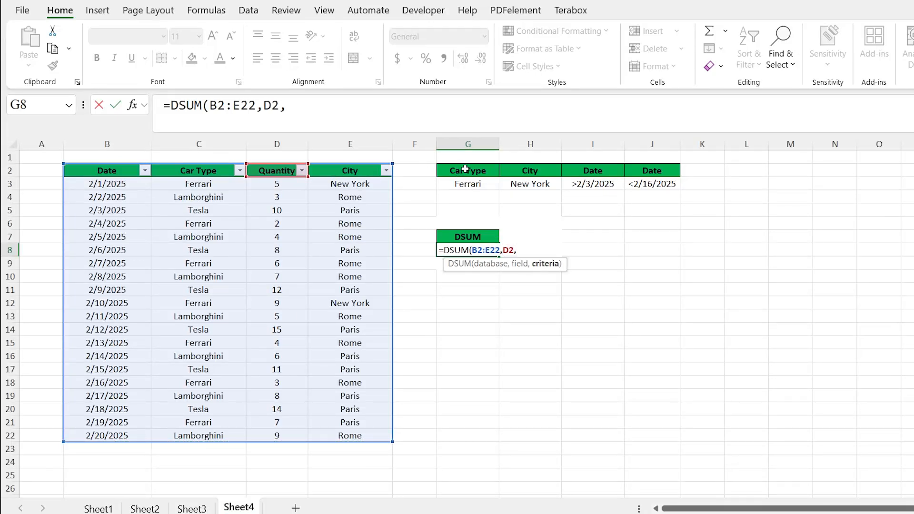
pyautogui.moveTo(460, 171); pyautogui.dragTo(650, 182)
pyautogui.press('Return')
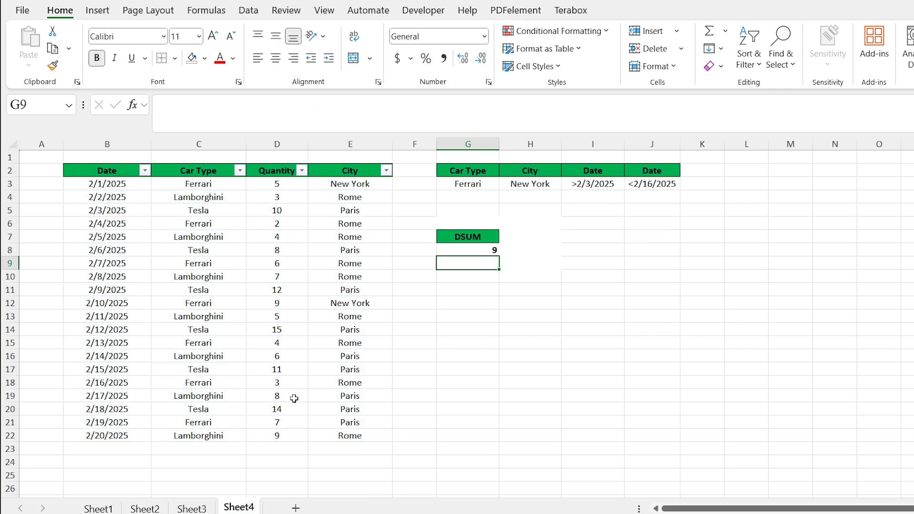
# On Sheet5, inspect the existing DSUM formula in G8
pyautogui.hotkey('ctrl', 'pagedown')
pyautogui.click(490, 250)
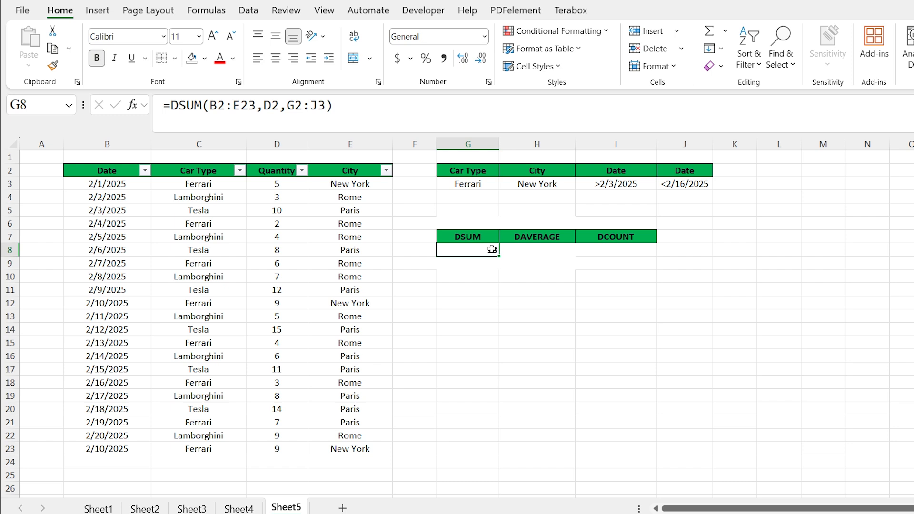
pyautogui.click(544, 249)
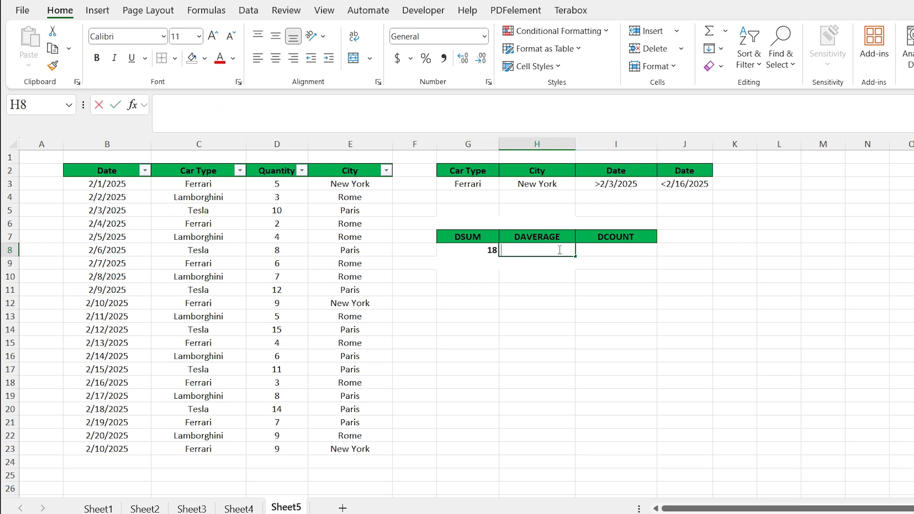
# Start a DAVERAGE formula in H8 and give it the database range B2:E23
pyautogui.doubleClick(552, 250)
pyautogui.write('=DA')
pyautogui.press('Down')
pyautogui.press('Down')
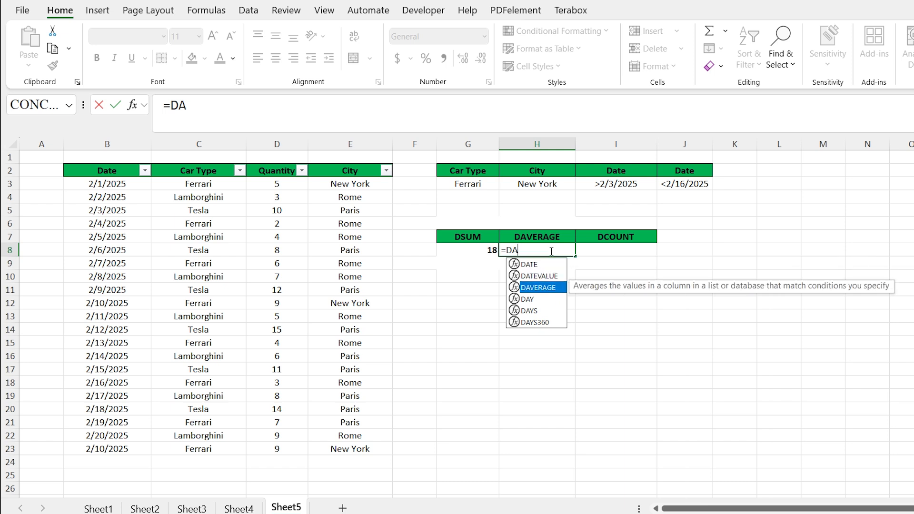
pyautogui.press('Tab')
pyautogui.moveTo(105, 173); pyautogui.dragTo(392, 452)
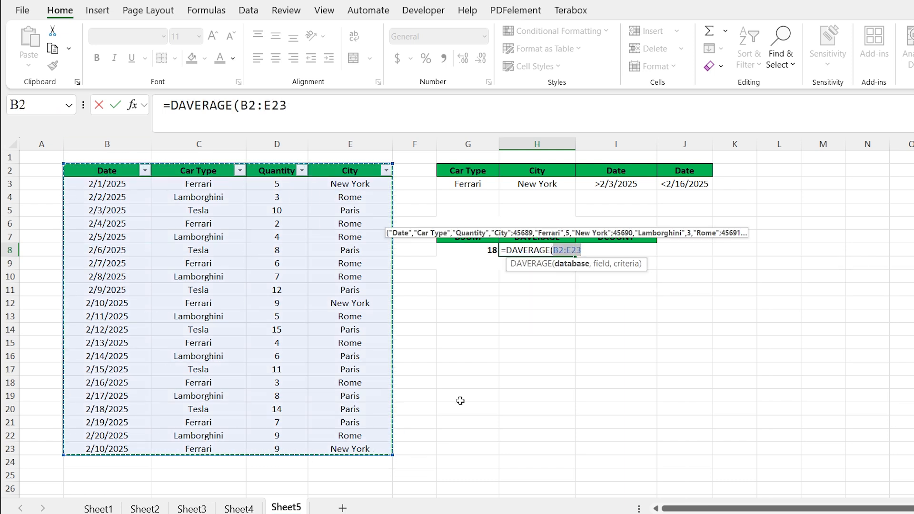
# Add field D2 and criteria range G2:J3, and finish the DAVERAGE formula
pyautogui.write(',')
pyautogui.click(284, 172)
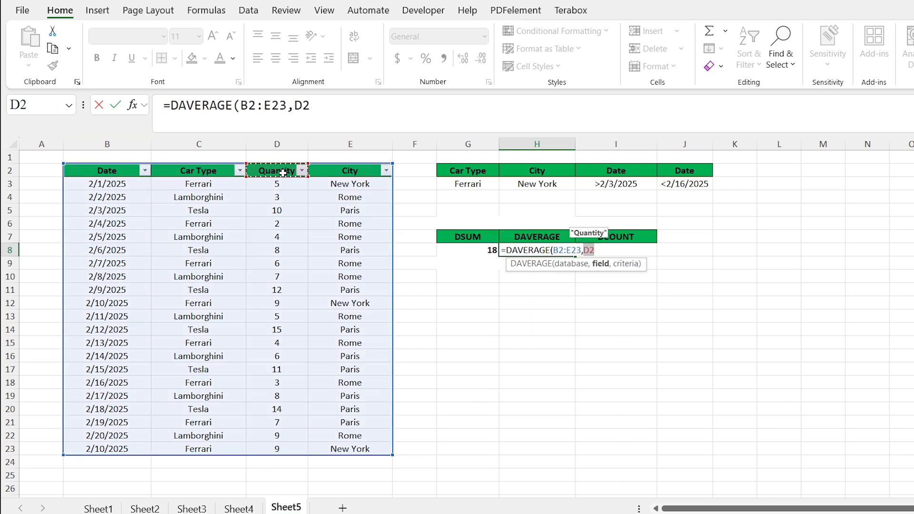
pyautogui.write(',')
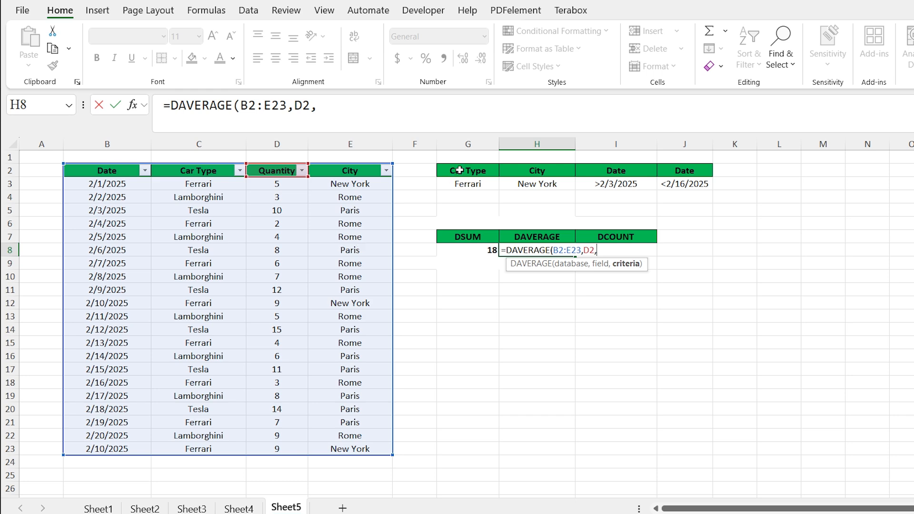
pyautogui.moveTo(459, 170); pyautogui.dragTo(685, 186)
pyautogui.press('Return')
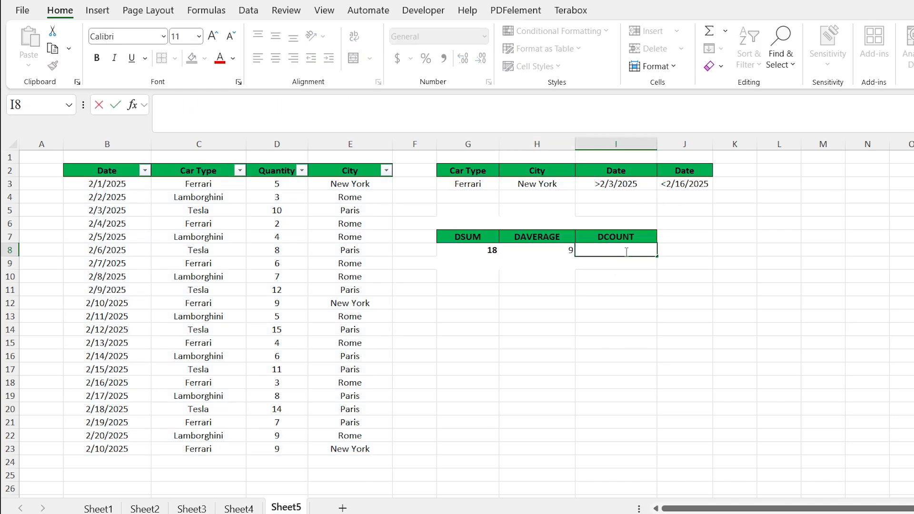
# Start a DCOUNT formula in I8 and give it the database range B2:E24
pyautogui.click(626, 251)
pyautogui.write('=DC')
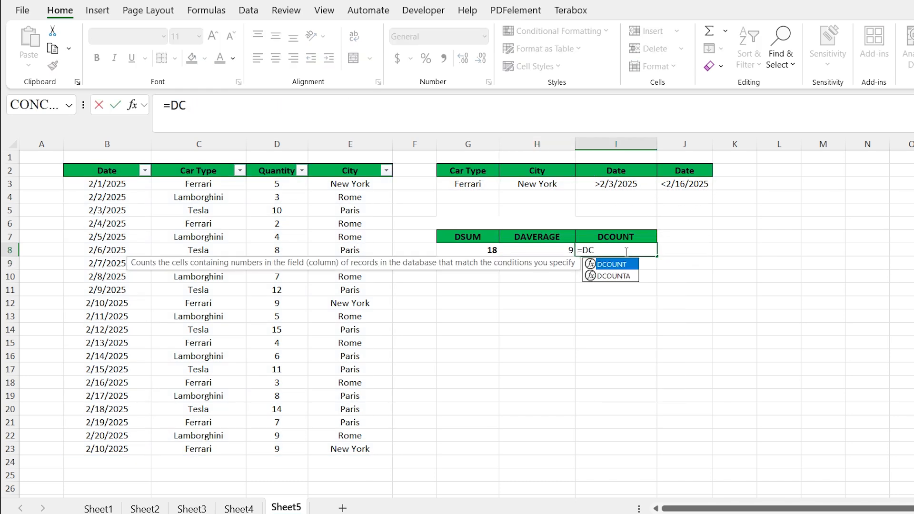
pyautogui.press('Tab')
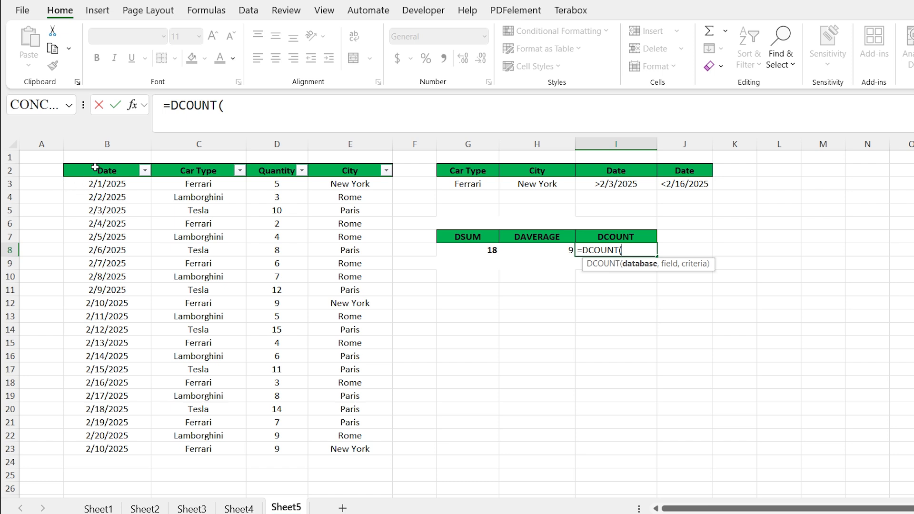
pyautogui.moveTo(95, 167); pyautogui.dragTo(350, 461)
pyautogui.write(',')
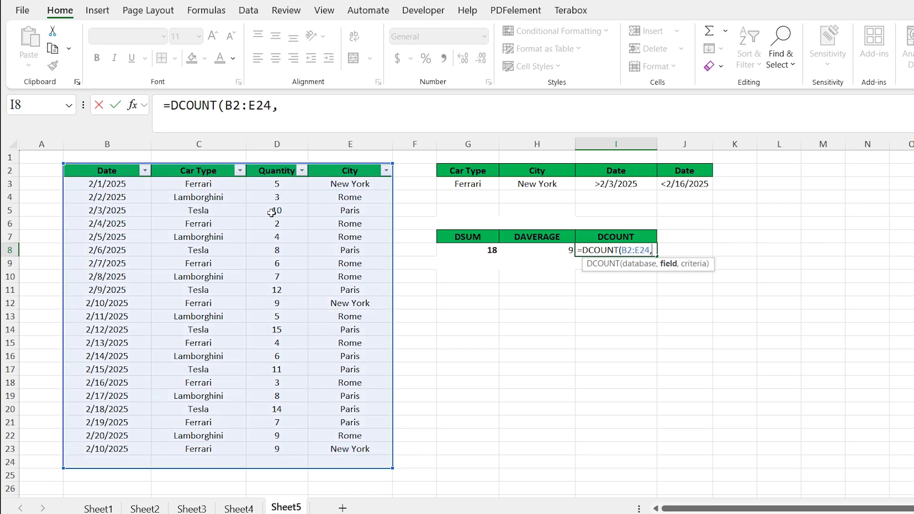
# Add field D2 and criteria range G2:J3, and finish the DCOUNT formula
pyautogui.click(275, 172)
pyautogui.write(',')
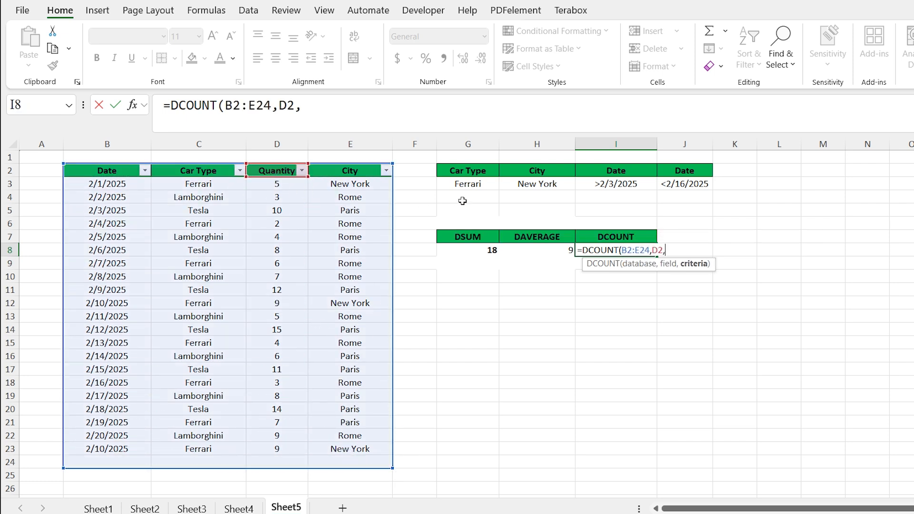
pyautogui.click(452, 172)
pyautogui.moveTo(453, 173); pyautogui.dragTo(686, 190)
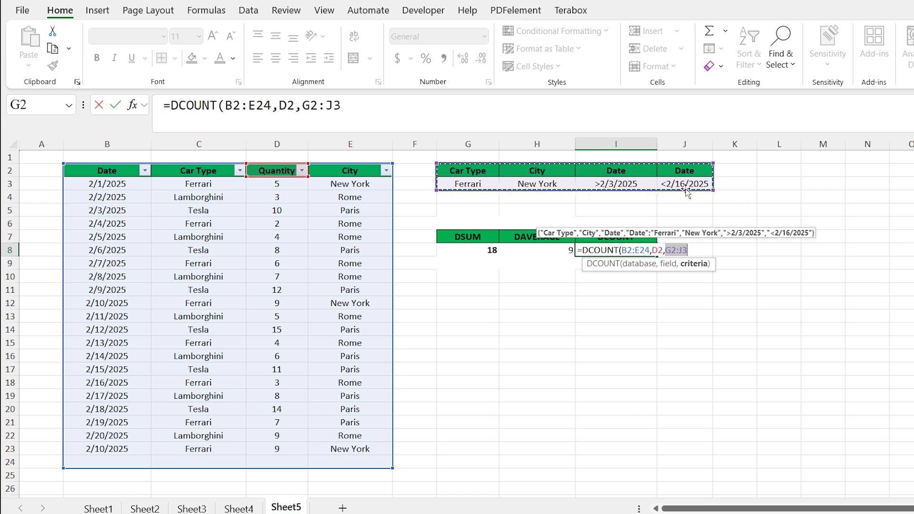
pyautogui.press('Return')
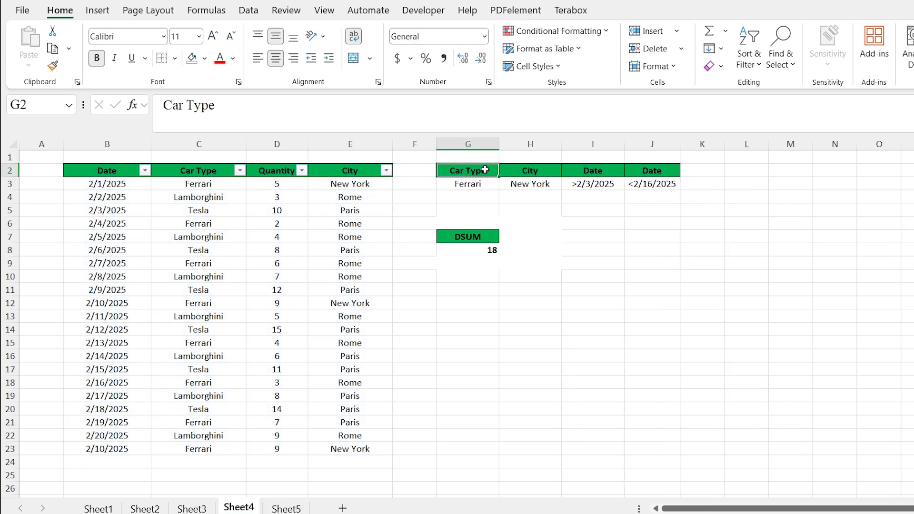
# On Sheet4, examine the criteria headers in G2:J2 and the data table headers in B2:E2
pyautogui.doubleClick(484, 170)
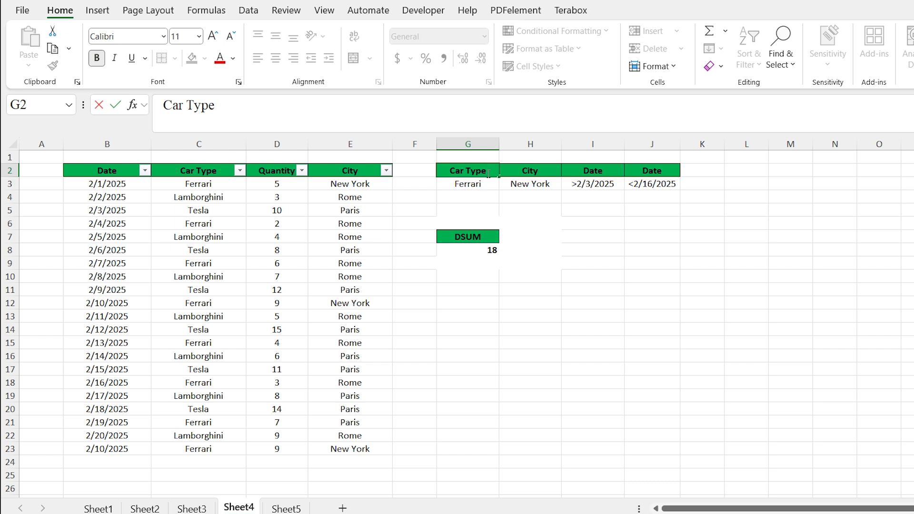
pyautogui.click(533, 204)
pyautogui.moveTo(484, 179)
pyautogui.mouseDown()
pyautogui.moveTo(585, 165)
pyautogui.moveTo(640, 172)
pyautogui.moveTo(471, 171)
pyautogui.mouseUp()
pyautogui.click(640, 171)
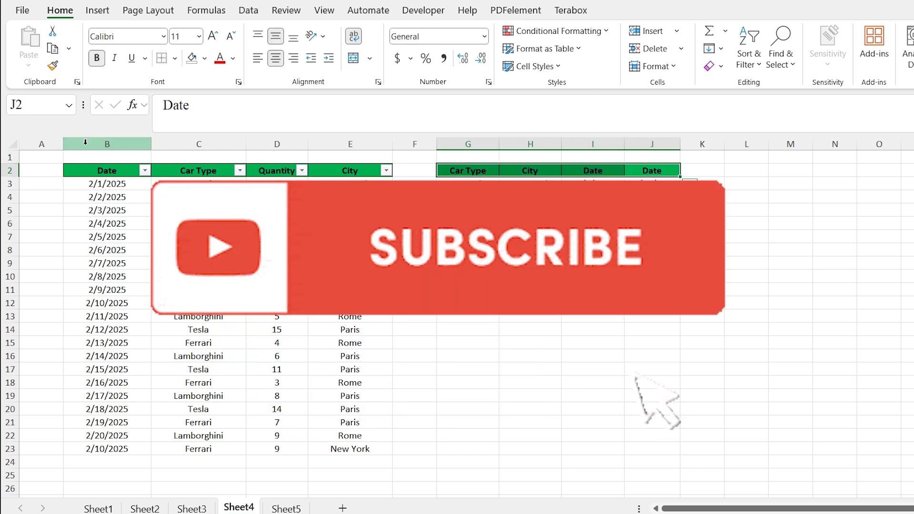
pyautogui.click(104, 179)
pyautogui.moveTo(104, 177); pyautogui.dragTo(339, 170)
pyautogui.click(104, 169)
pyautogui.doubleClick(485, 171)
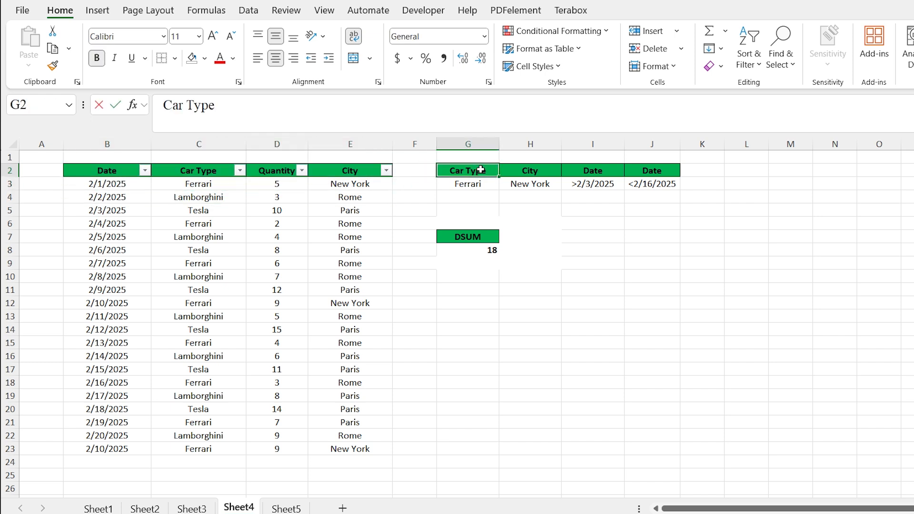